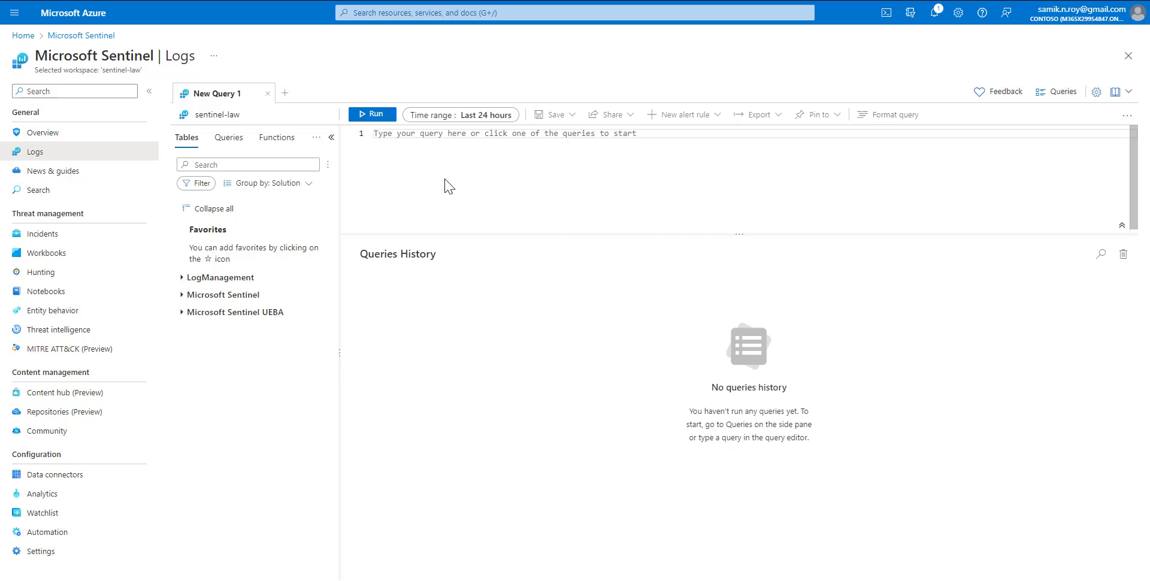
Step: Start a new query on the SigninLogs table
click(446, 178)
text(sig)
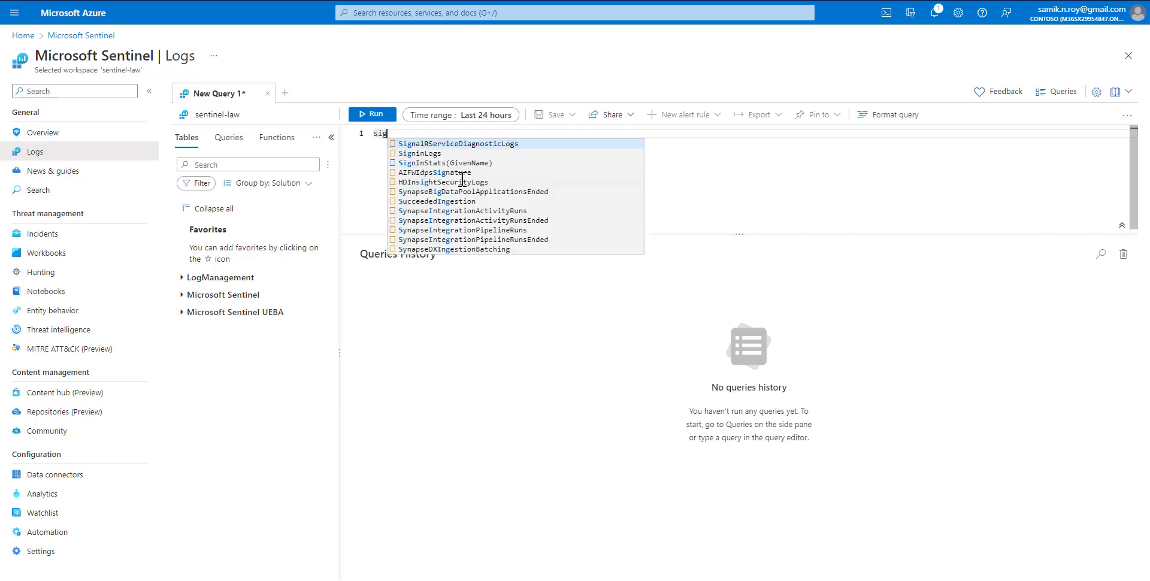
key(BackSpace)
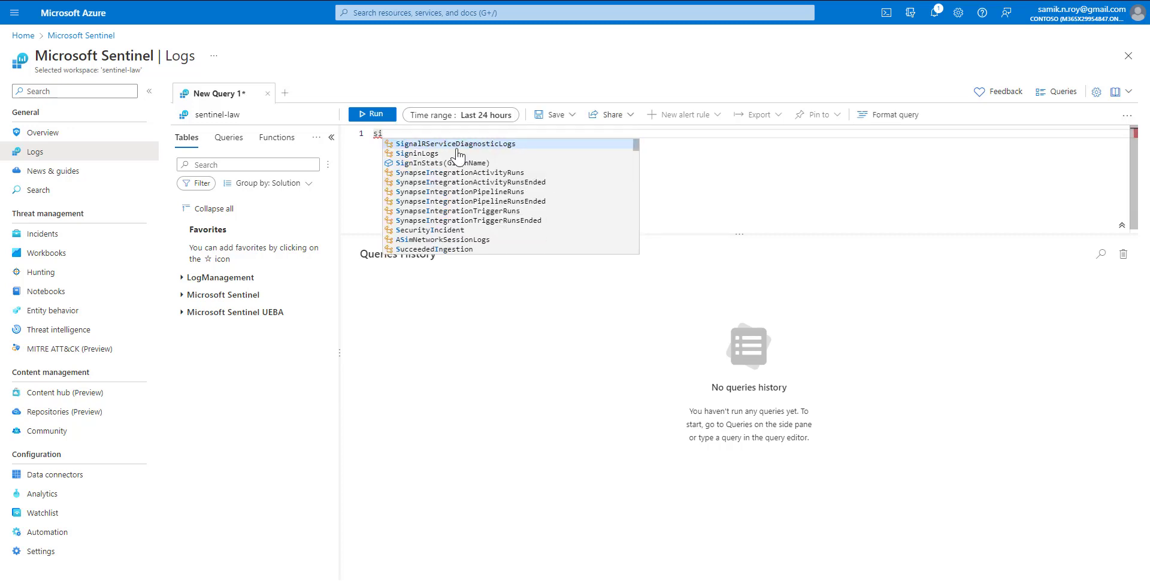
click(459, 154)
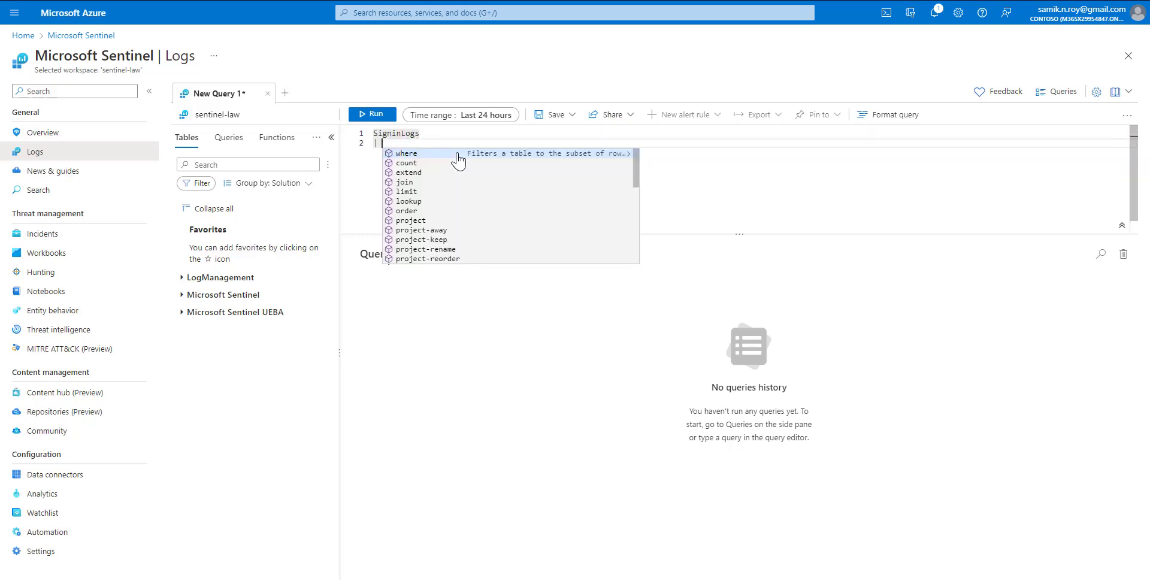
Step: Add a summarize line that computes TotalSignins=count()
text(summ)
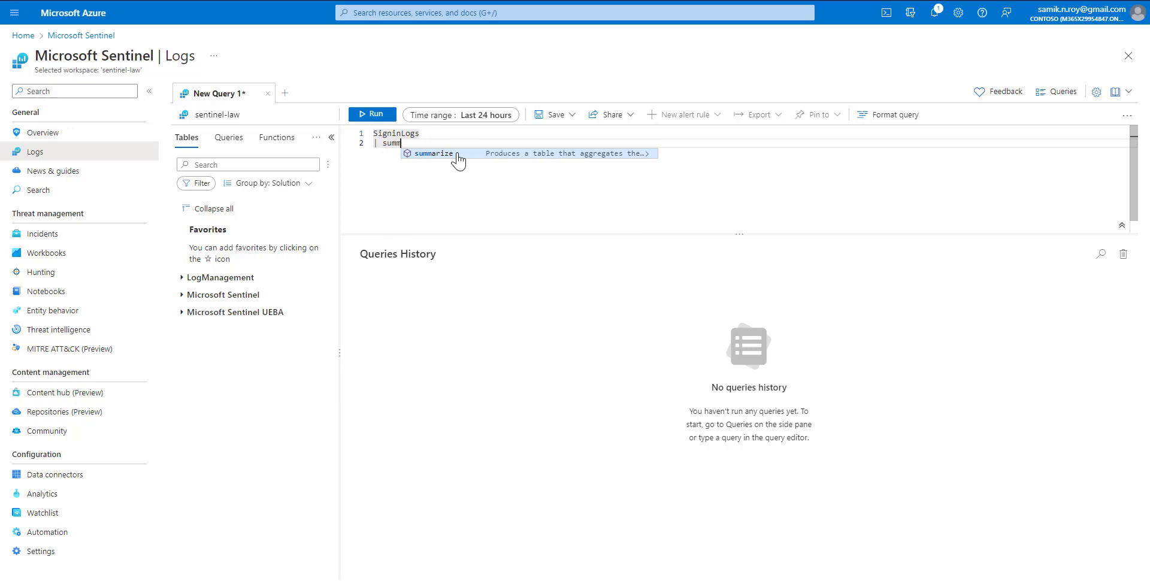
key(Tab)
text(c)
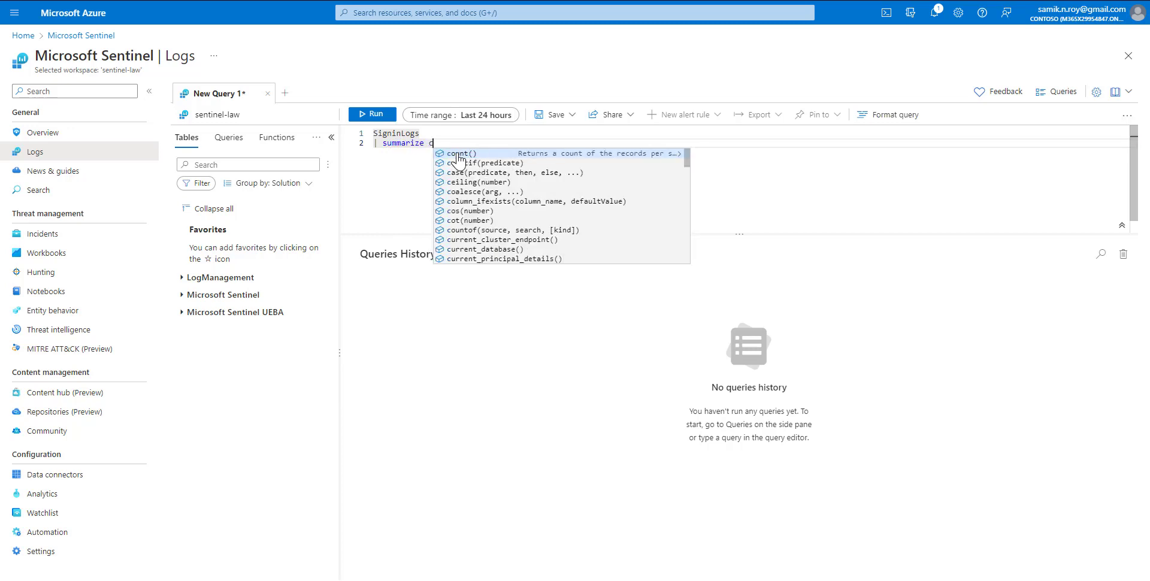
text(ount)
click(458, 156)
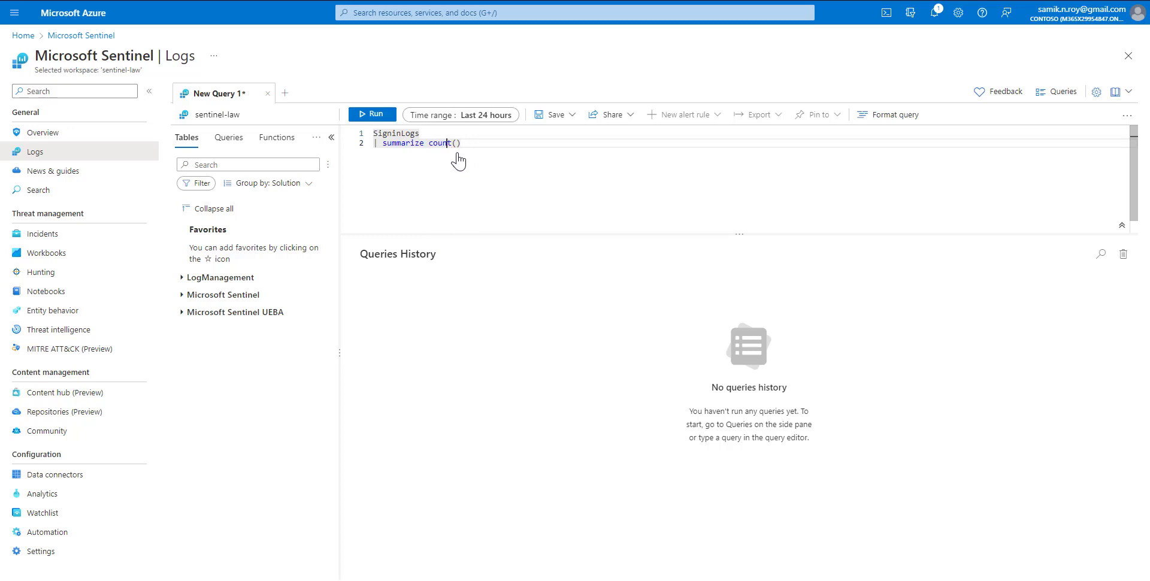
text(TotalSignins=)
key(End)
Step: Add a second aggregation to the summarize line: FailedSignIns = countif(ResultType != 0)
text(, )
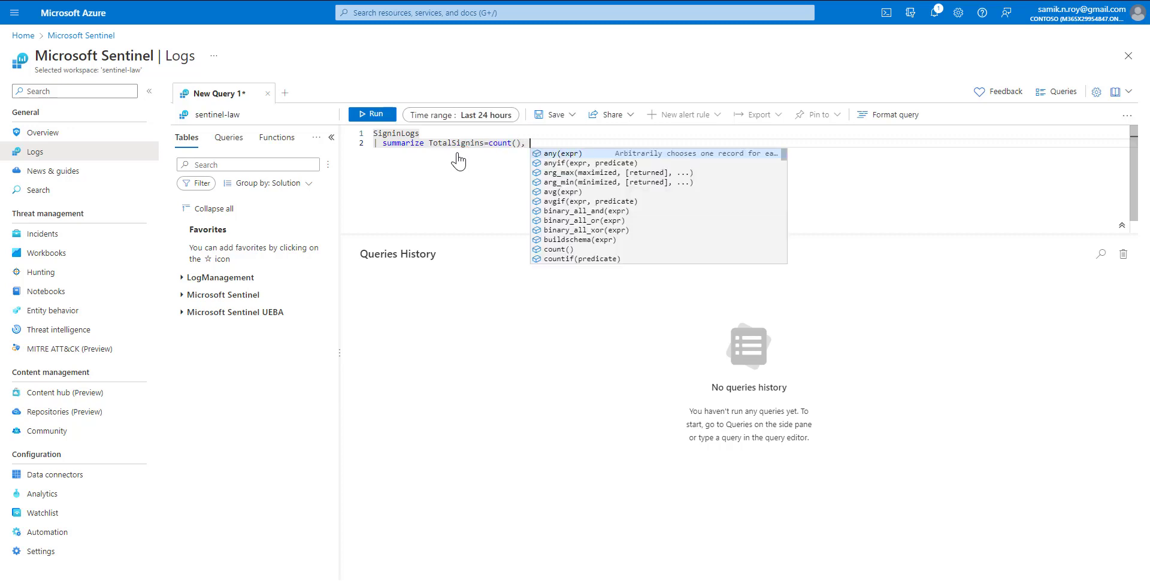
text(Fil)
key(BackSpace)
key(BackSpace)
text(a)
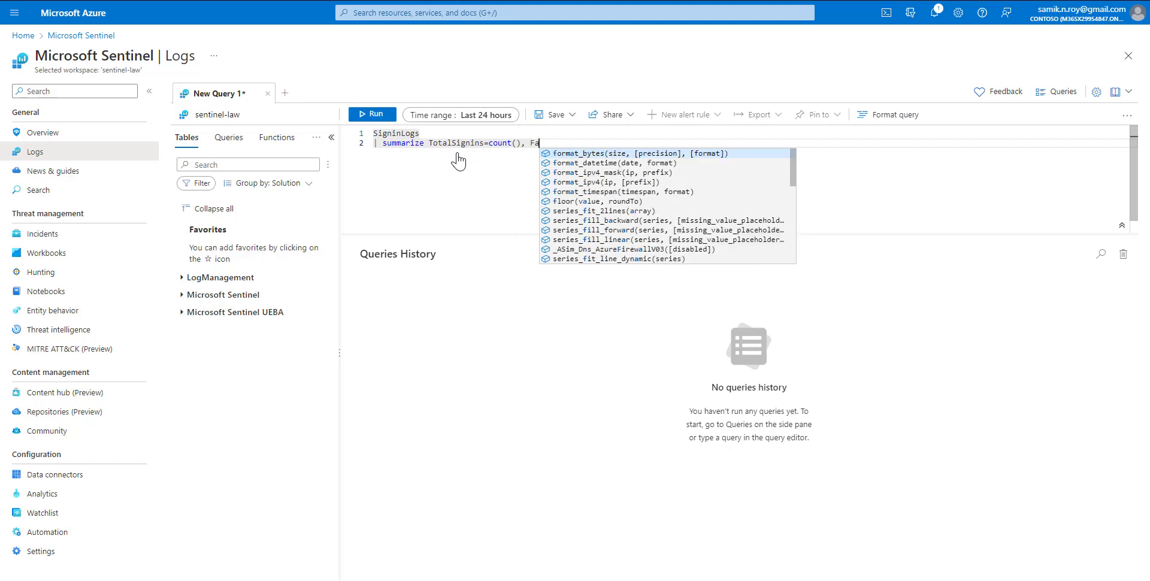
text(iledSign)
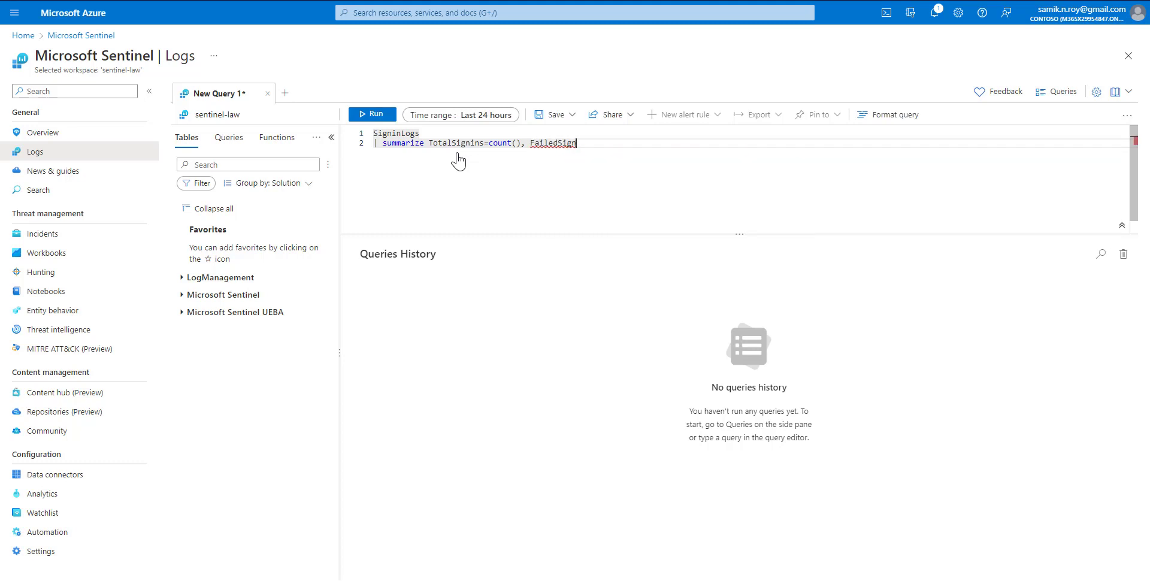
text(Ins = c)
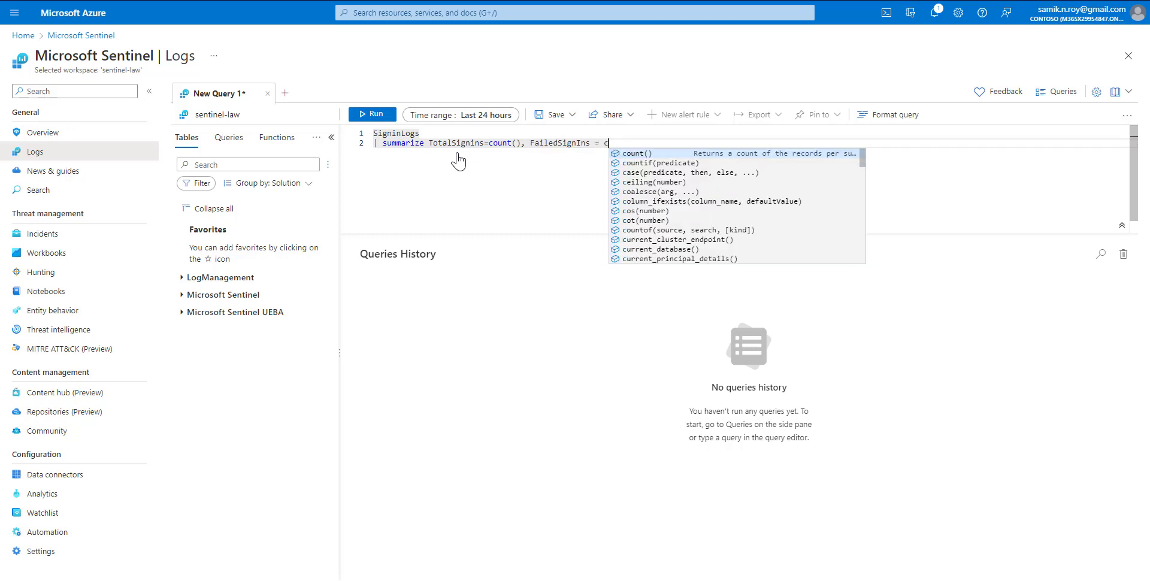
text(ountif()
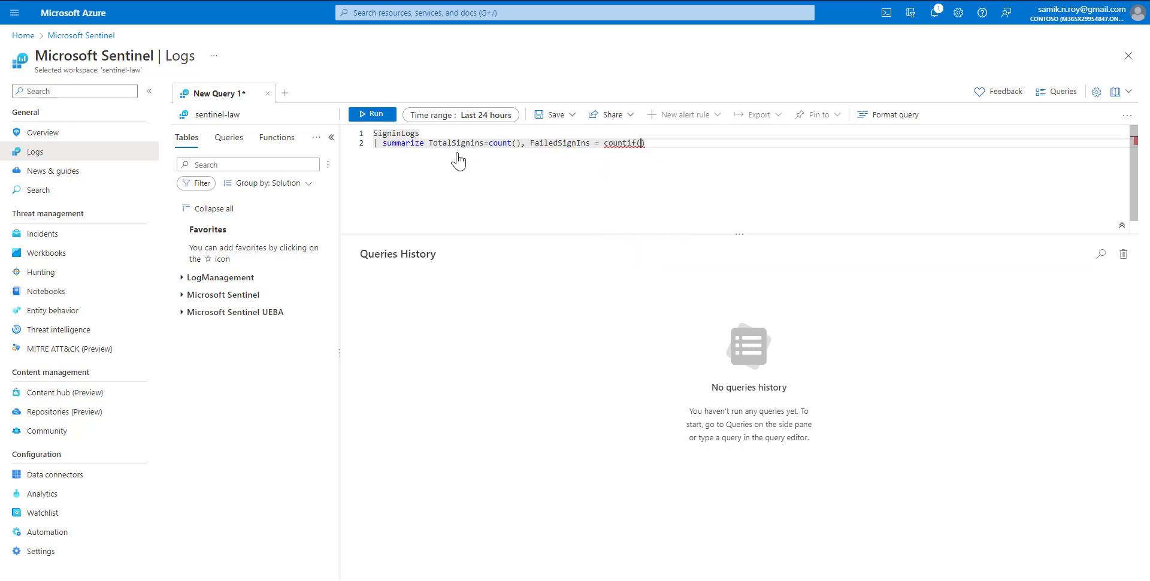
text(REs)
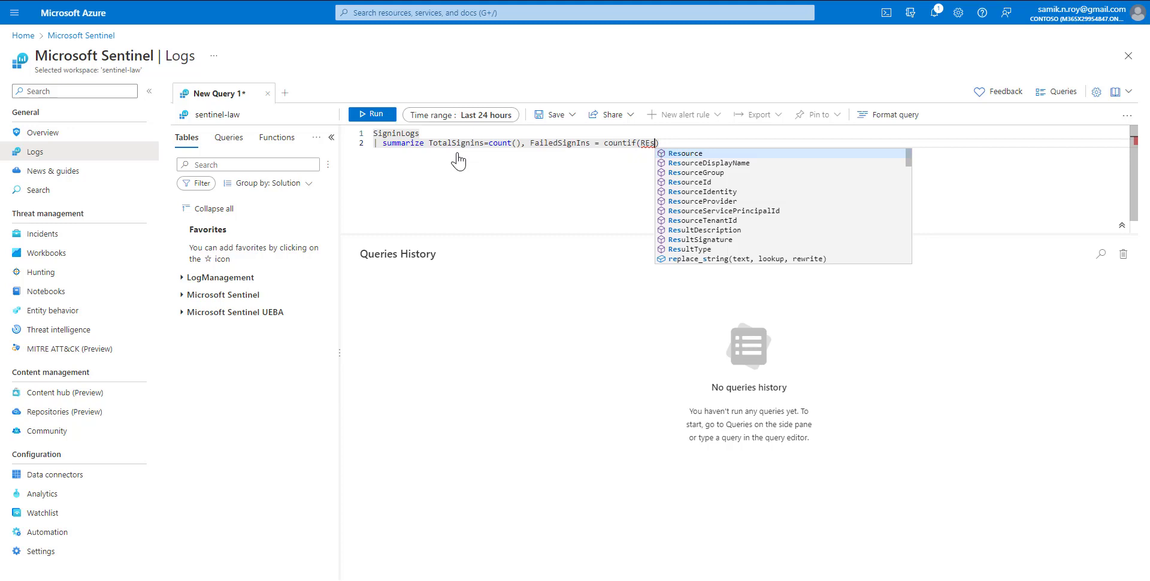
key(Down)
key(Down)
key(Down)
key(Down)
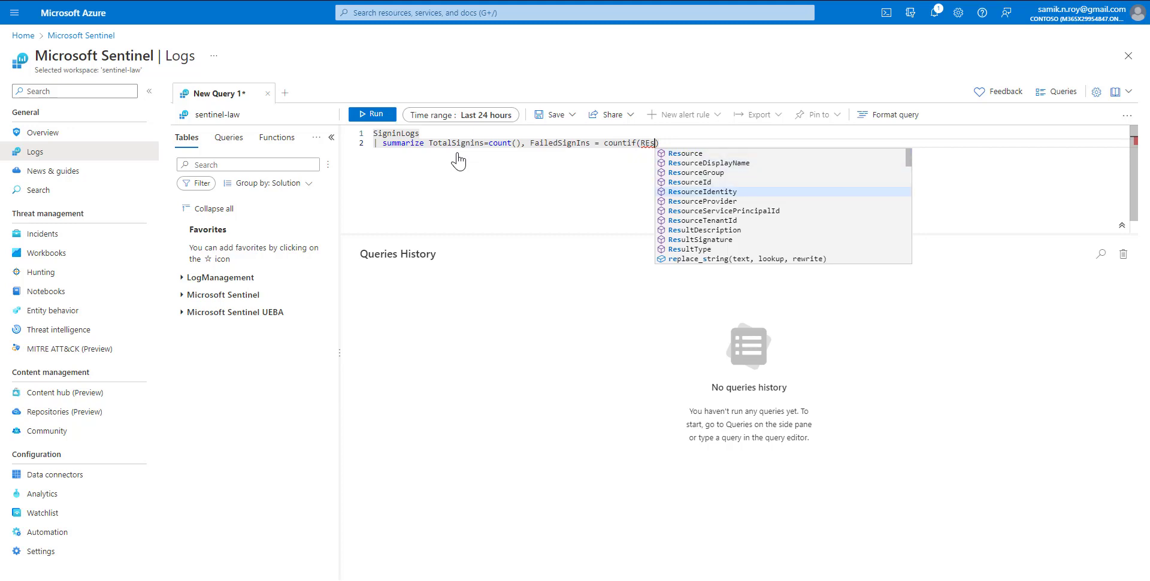
text(ultT)
key(Tab)
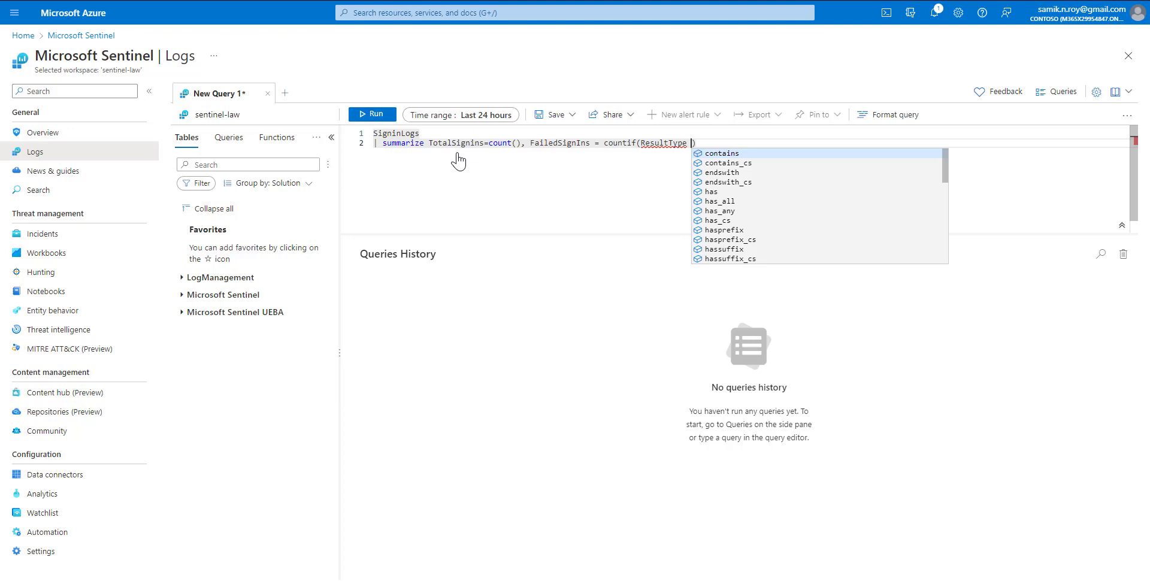
text(!= 0)
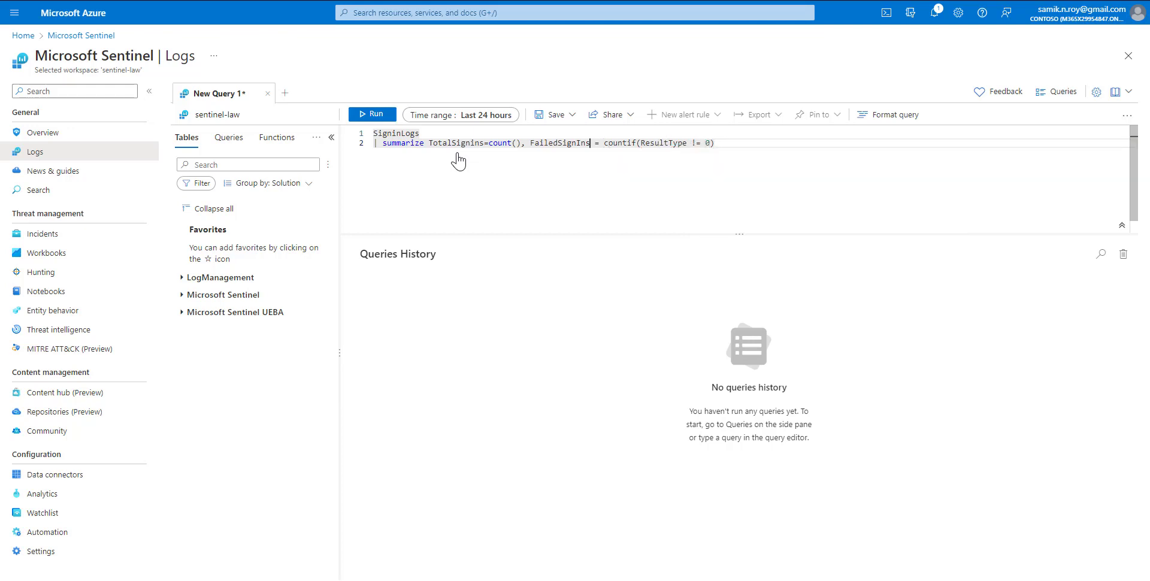
Step: Duplicate the FailedSignIns aggregation at the end of the summarize line, separated by a comma
key(Left)
key(Left)
key(Left)
key(Left)
key(Left)
key(Left)
key(Left)
key(Left)
key(Left)
key(Left)
key(Left)
key(shift+End)
key(ctrl+c)
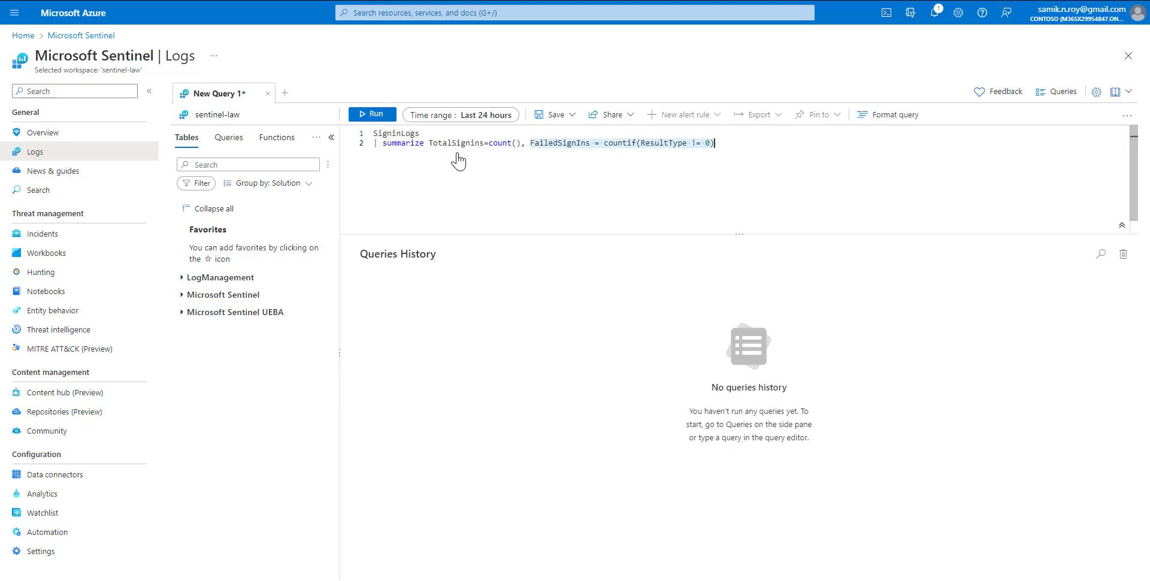
key(End)
text(,)
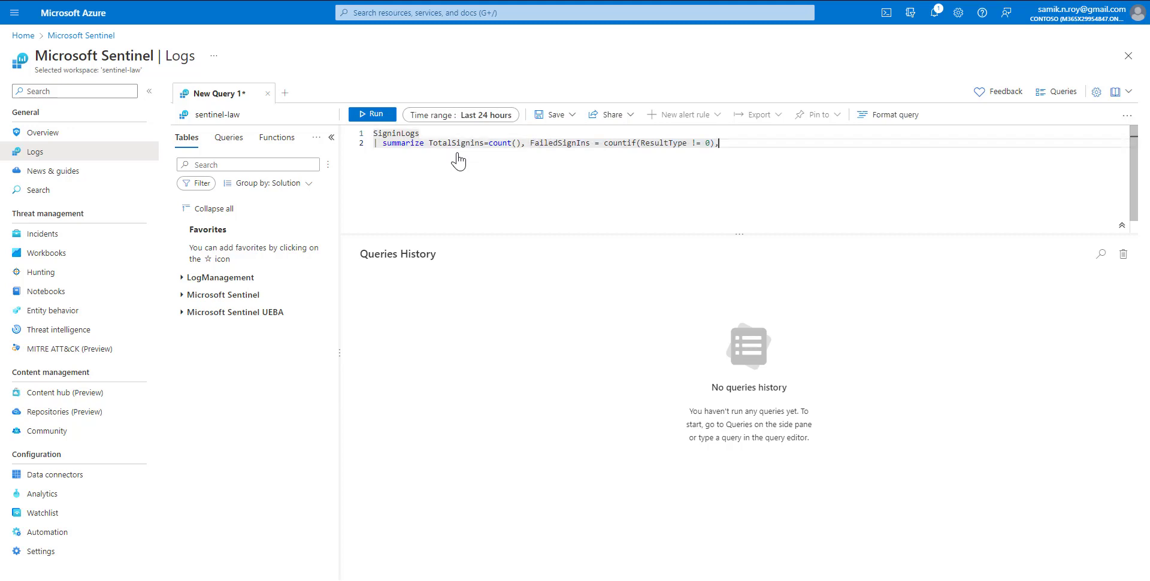
key(ctrl+v)
Step: Rename the duplicated aggregation to SuccessfulSignIns
key(Left)
key(Left)
key(Left)
key(Left)
key(Left)
key(Left)
key(Left)
key(Left)
key(Left)
key(Left)
key(Left)
key(Left)
key(Left)
key(Left)
key(Left)
key(Left)
key(Left)
key(Left)
key(Left)
key(Left)
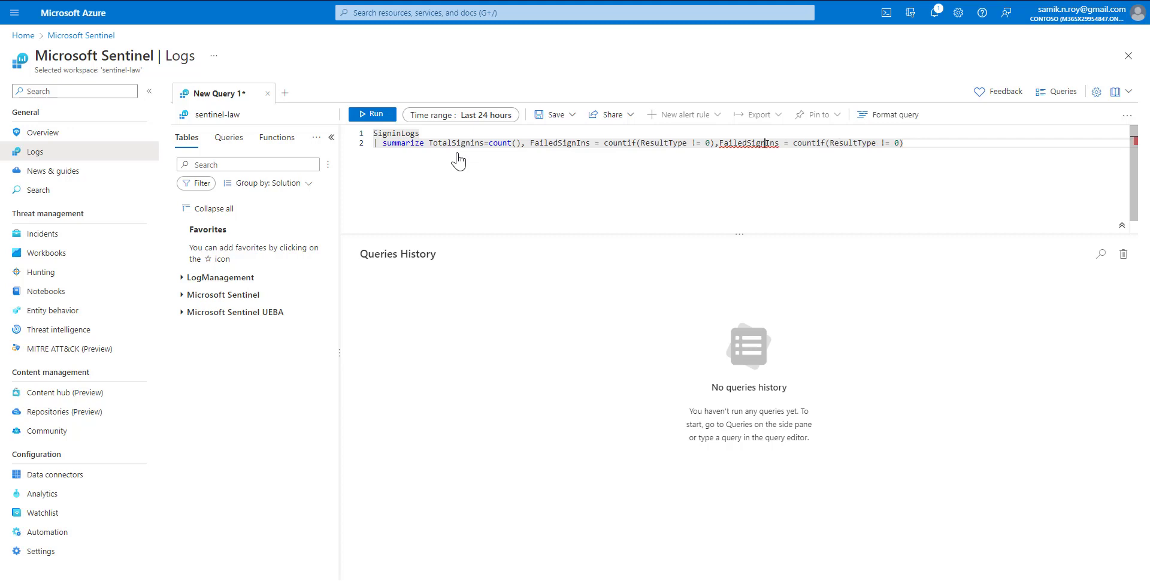
key(BackSpace)
key(BackSpace)
key(BackSpace)
key(BackSpace)
key(BackSpace)
key(BackSpace)
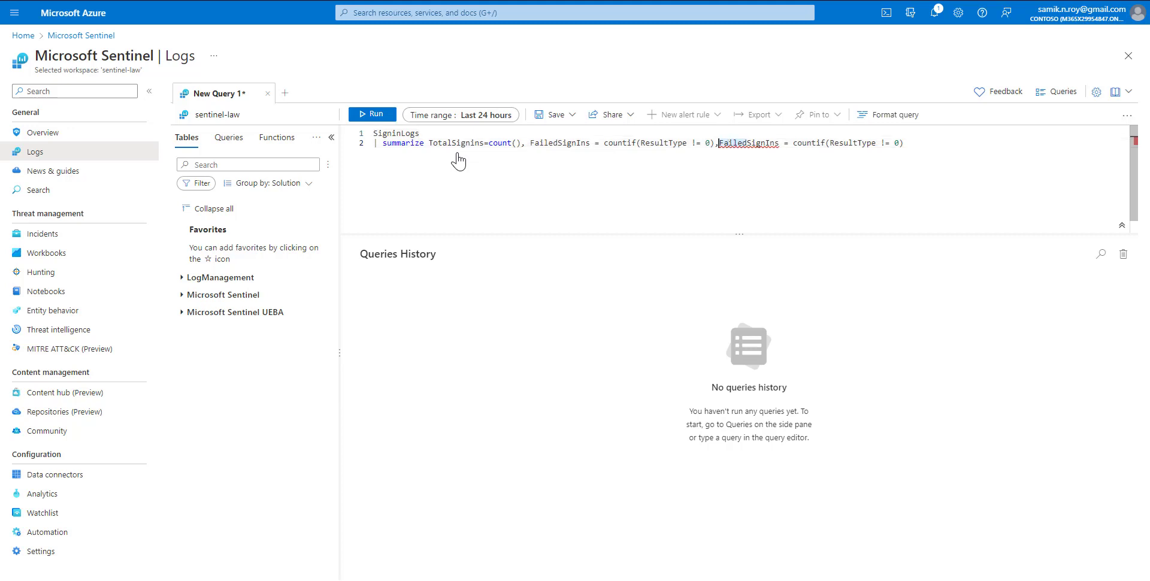
text(Successf)
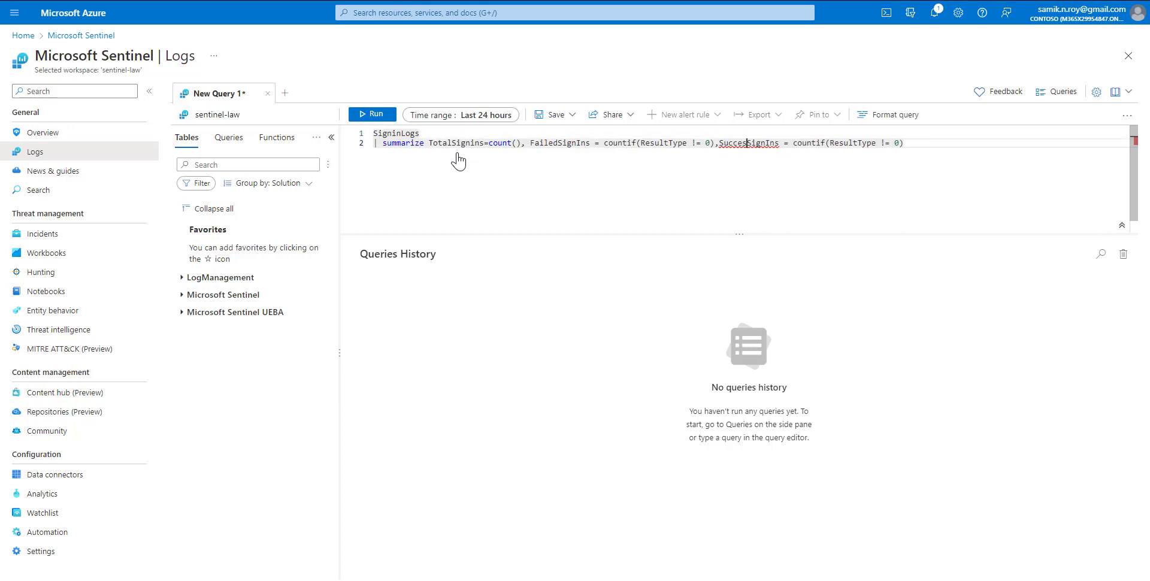
text(ul)
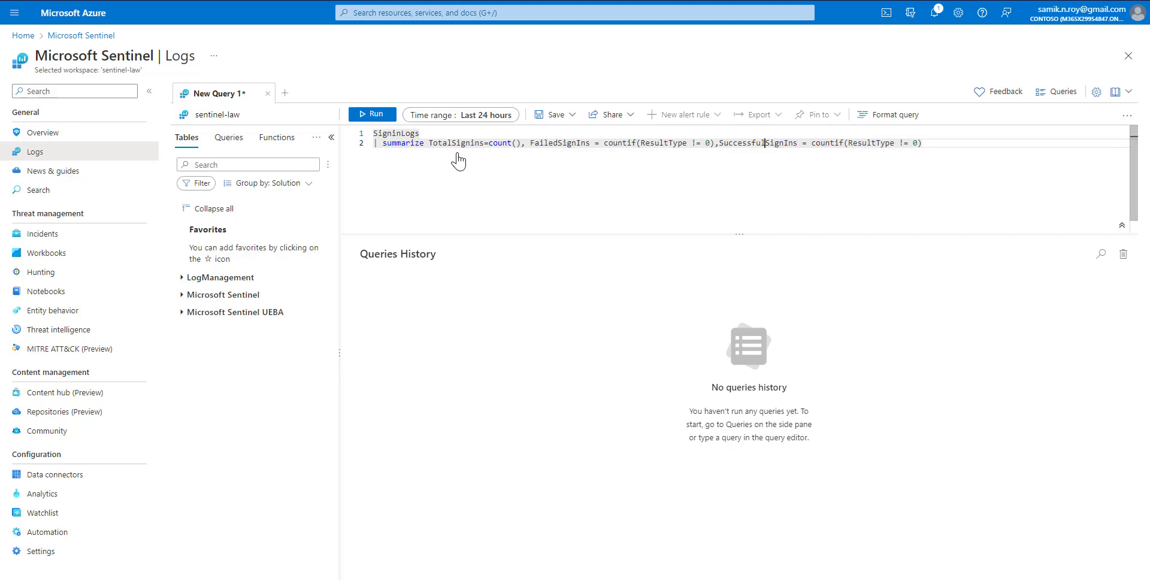
Step: Change the SuccessfulSignIns condition to ResultType == 0
key(Left)
key(Left)
key(Left)
key(Delete)
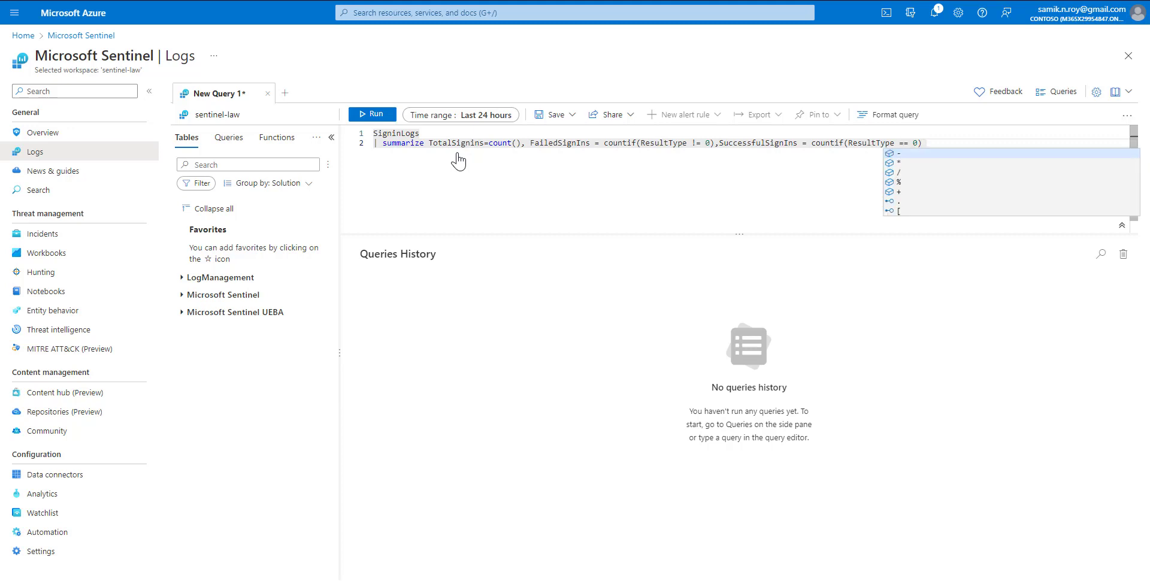
Step: Group the summarize results by UserPrincipalName
text(by)
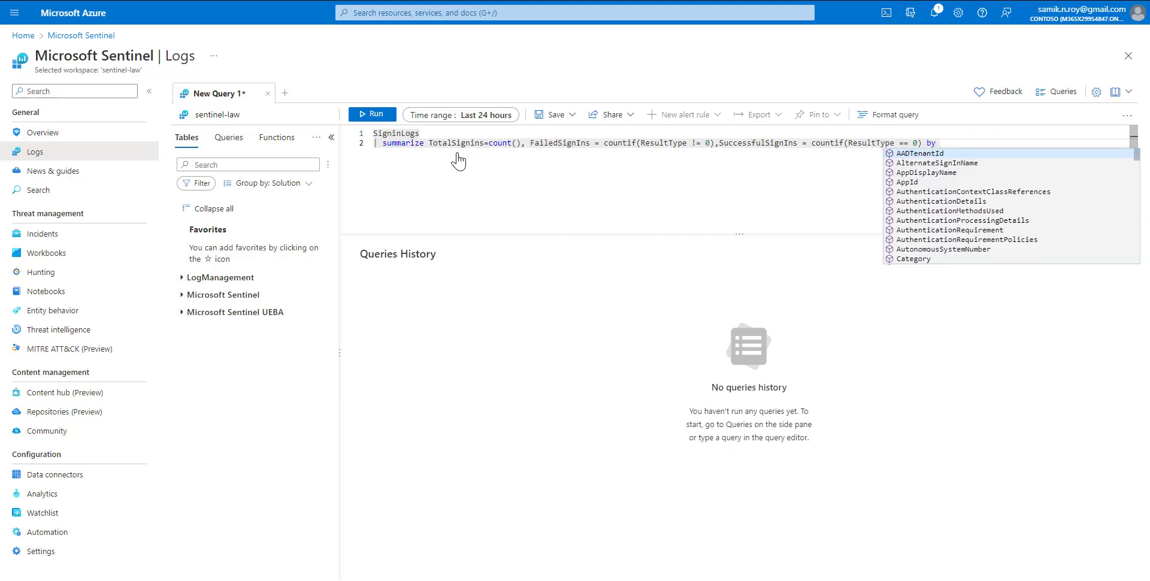
text( user)
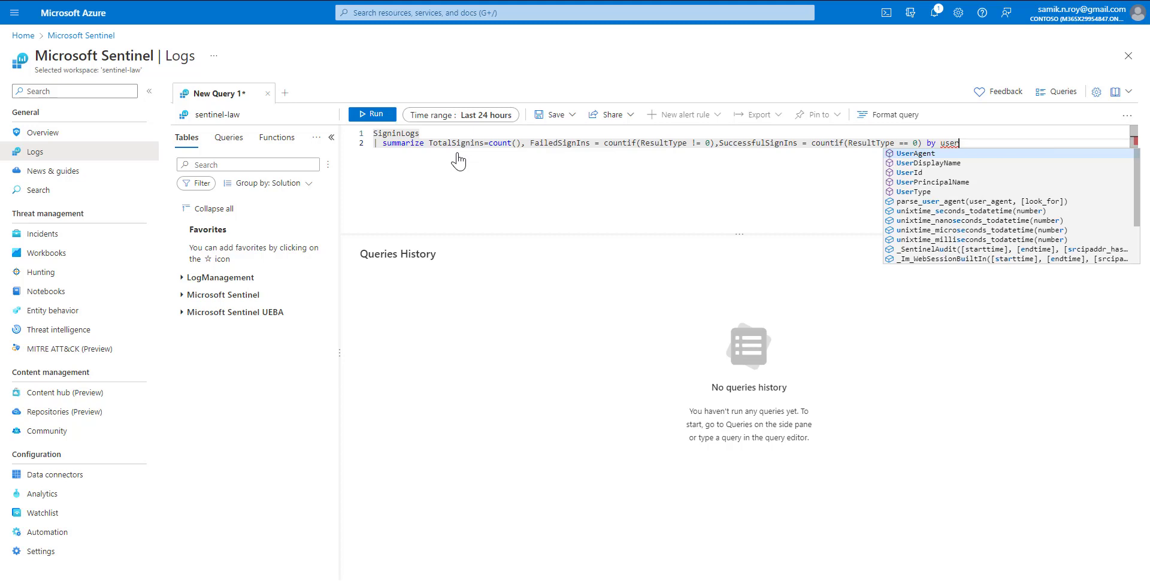
key(Down)
key(Down)
key(Down)
key(Return)
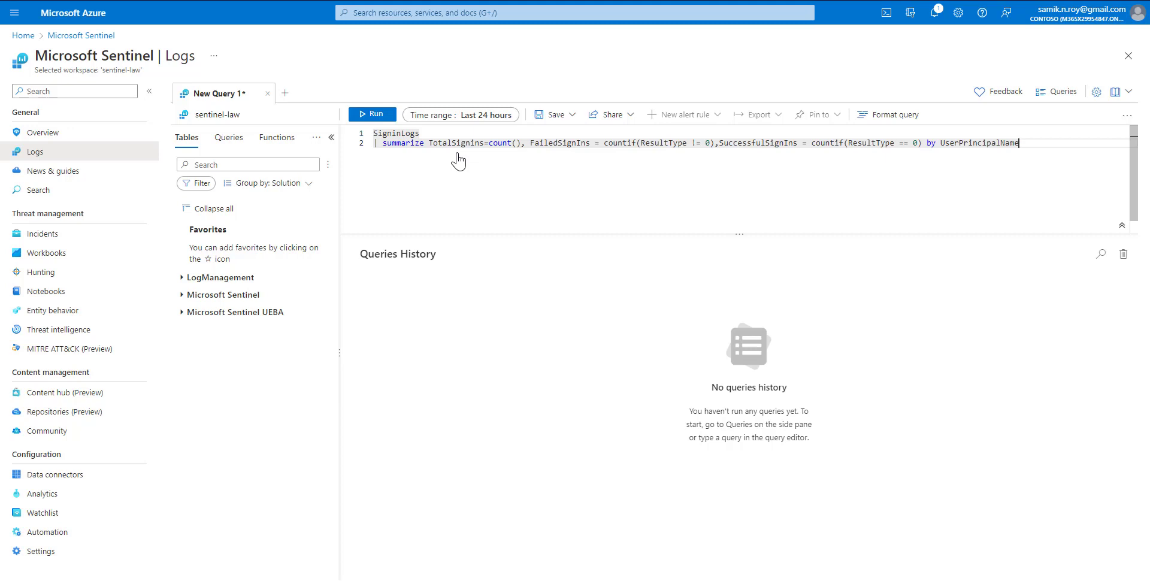
Step: Add an extend line beneath the summarize line that begins a calculated column named FailedPercentage
key(Return)
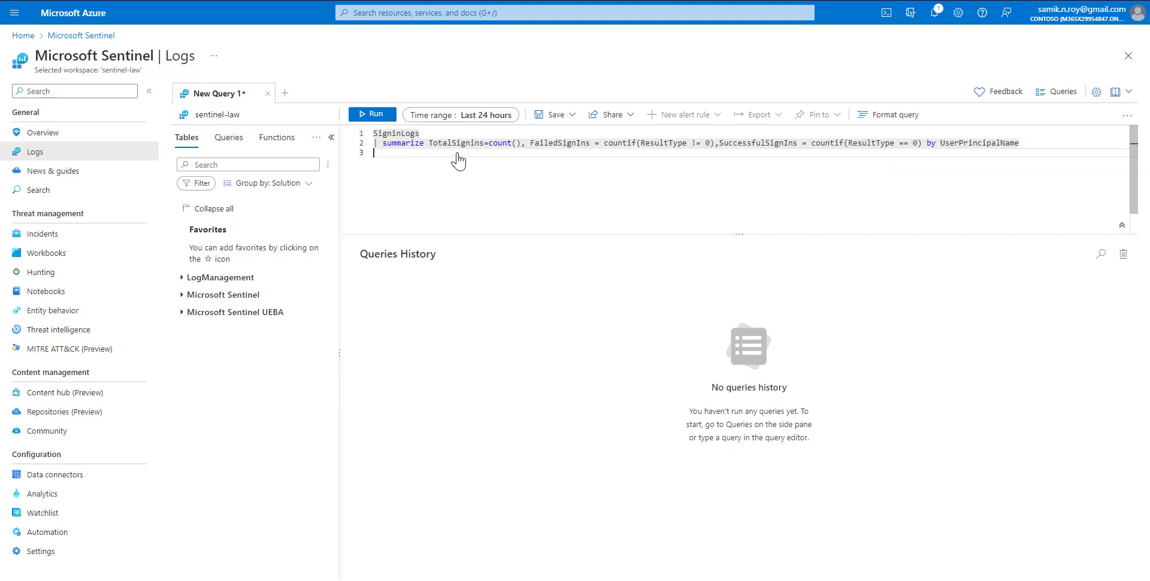
text(| e)
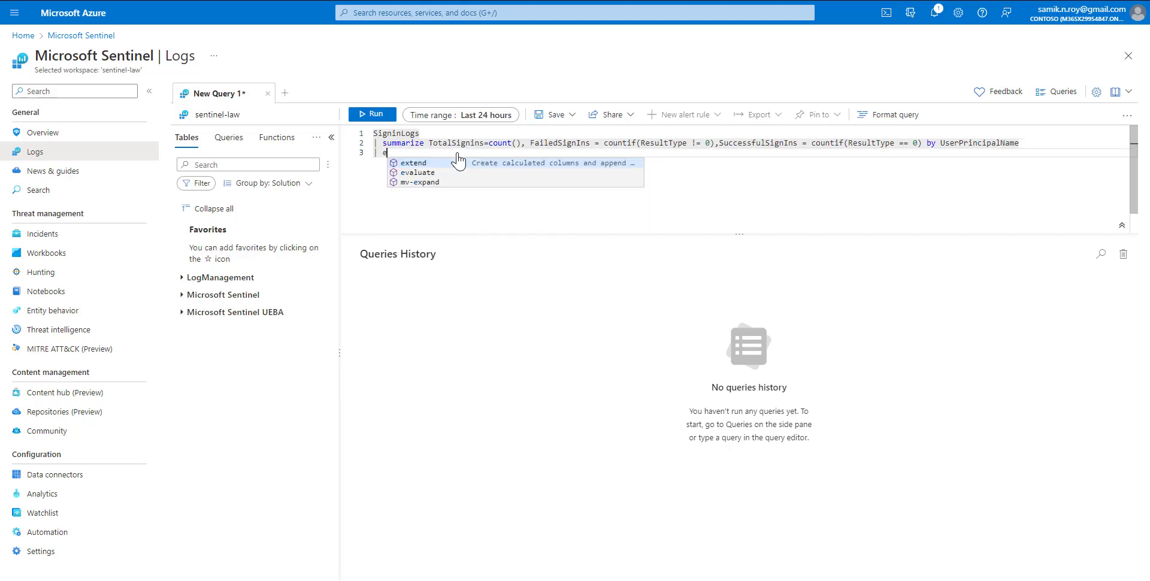
text(xt)
key(Tab)
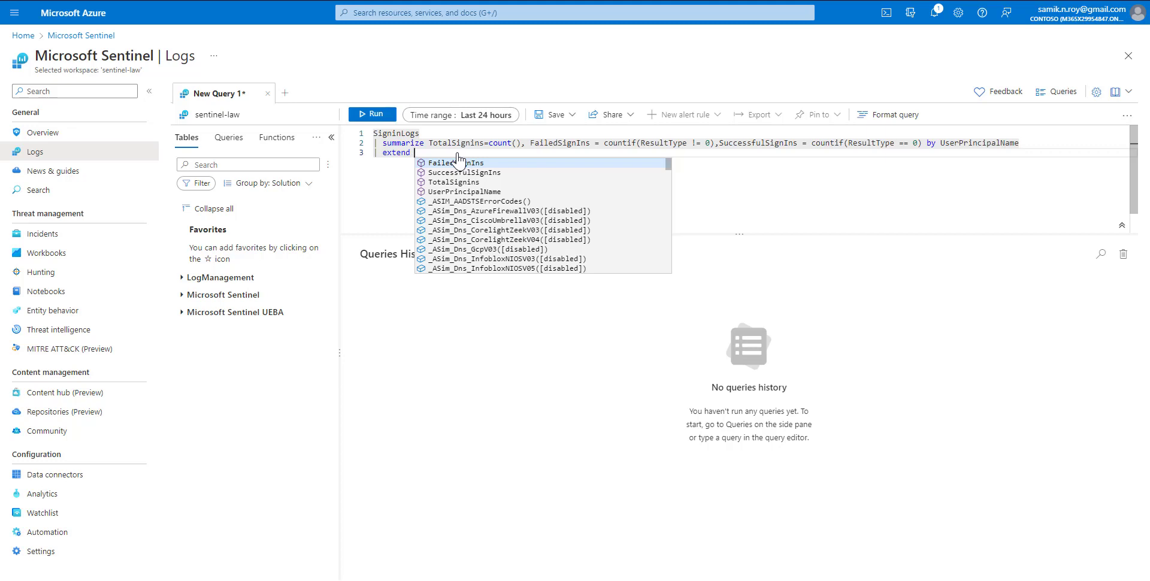
text(Failed)
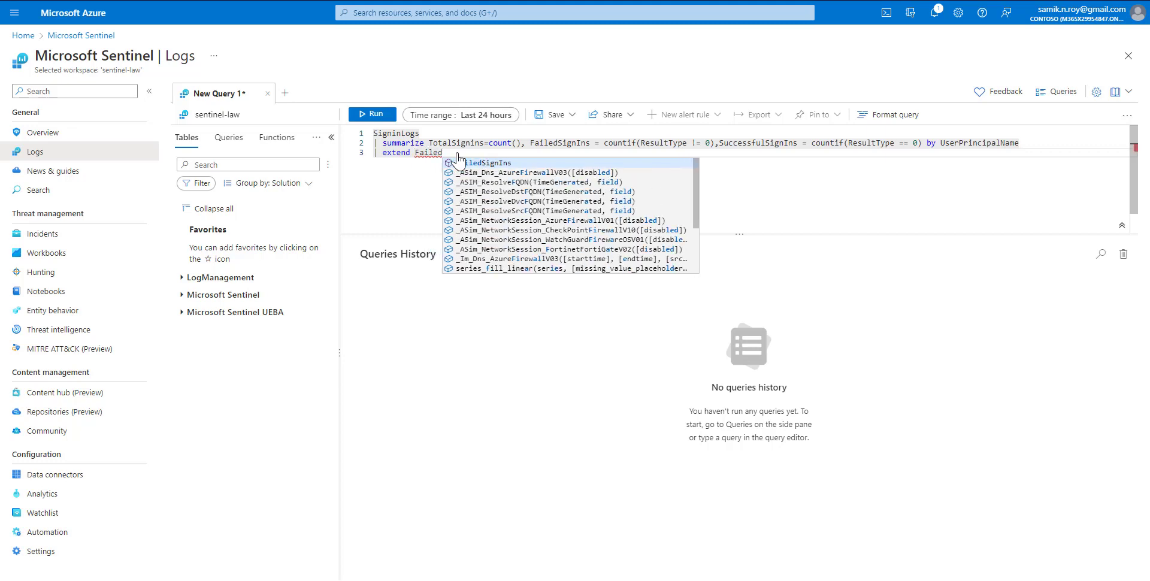
text(Percen)
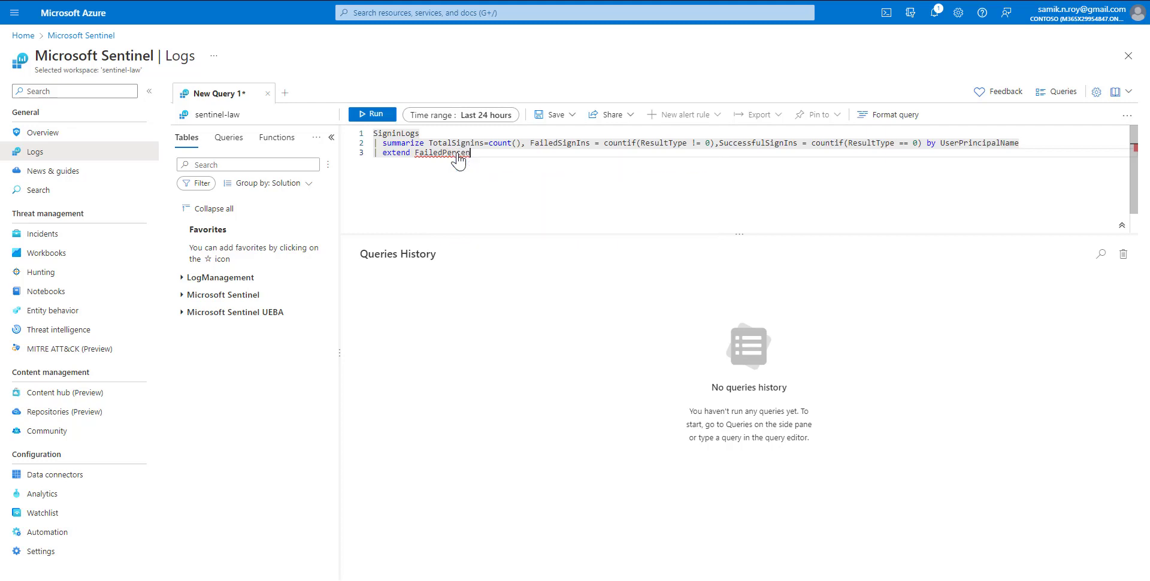
text(tage =)
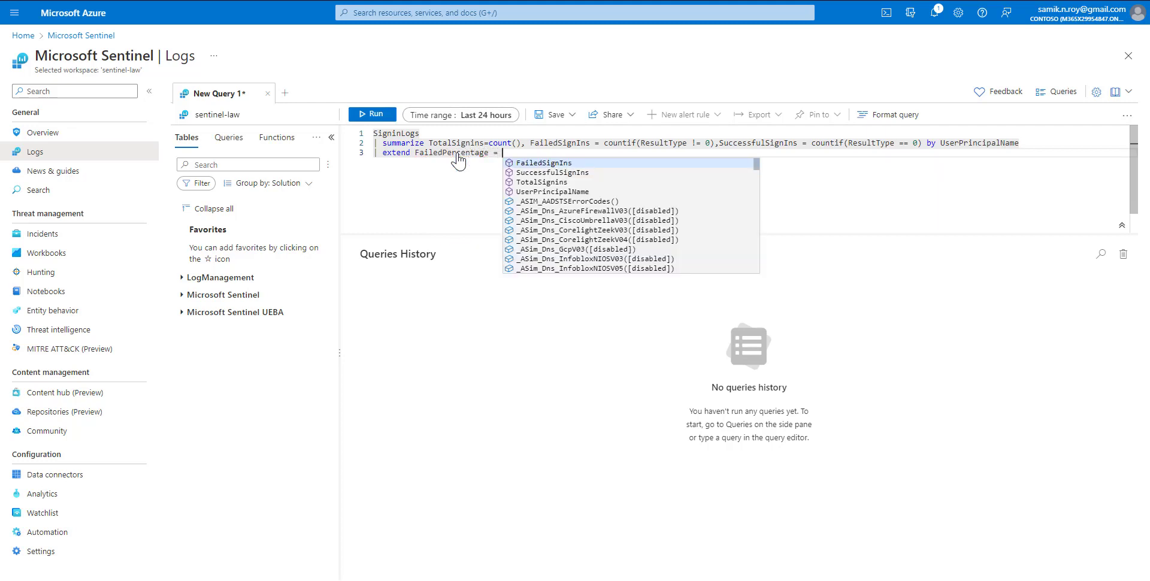
Step: Complete the FailedPercentage expression as FailedSignIns divided by TotalSignins, reusing the aggregation names from the summarize line
double_click(574, 143)
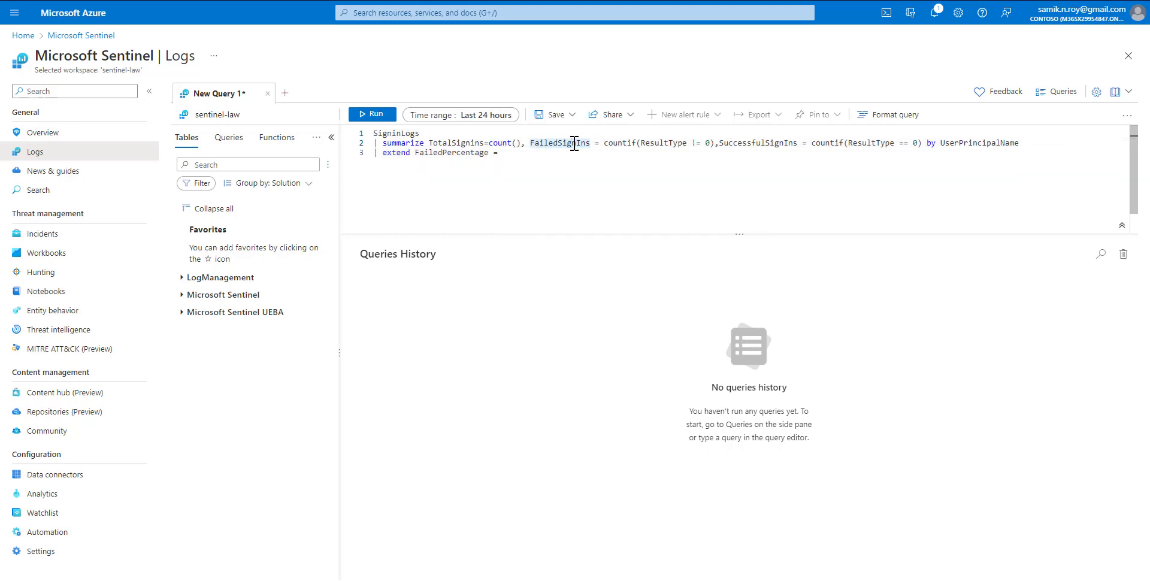
key(ctrl+c)
click(517, 152)
key(ctrl+v)
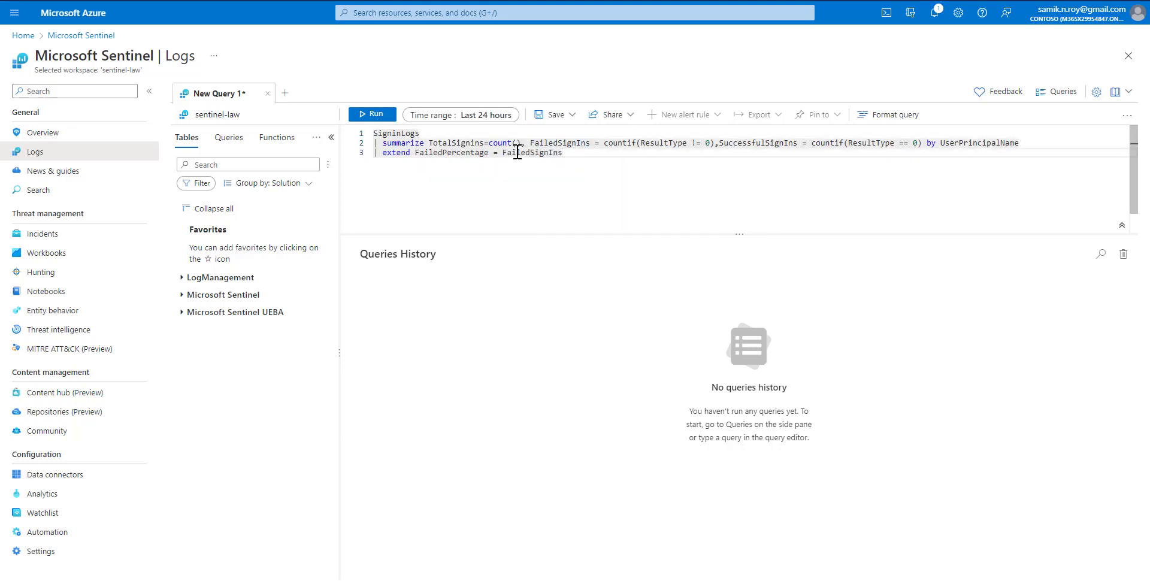
text(/)
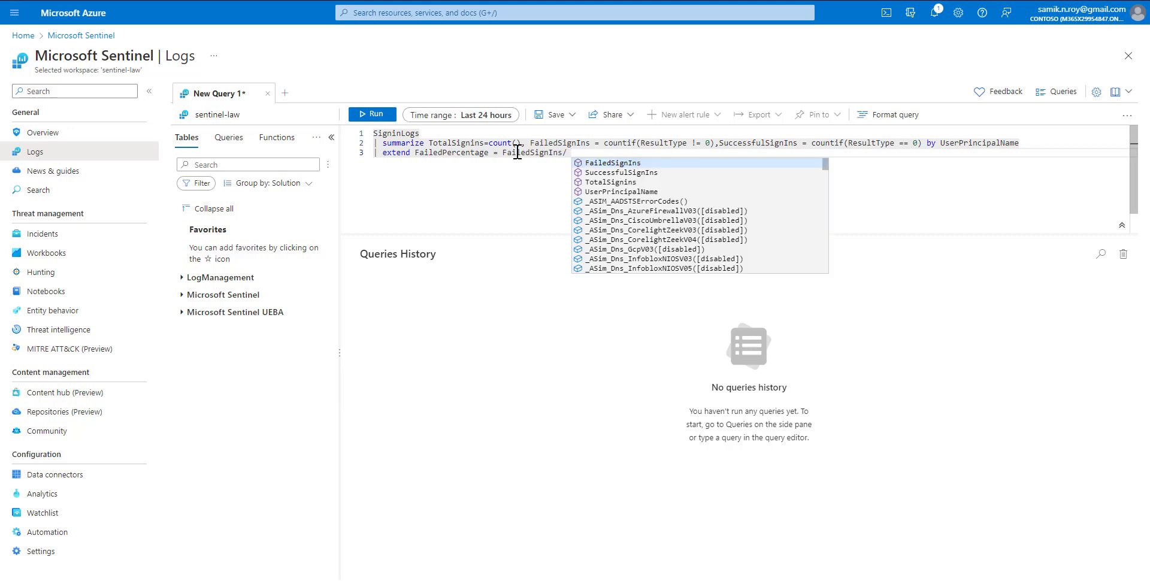
double_click(467, 144)
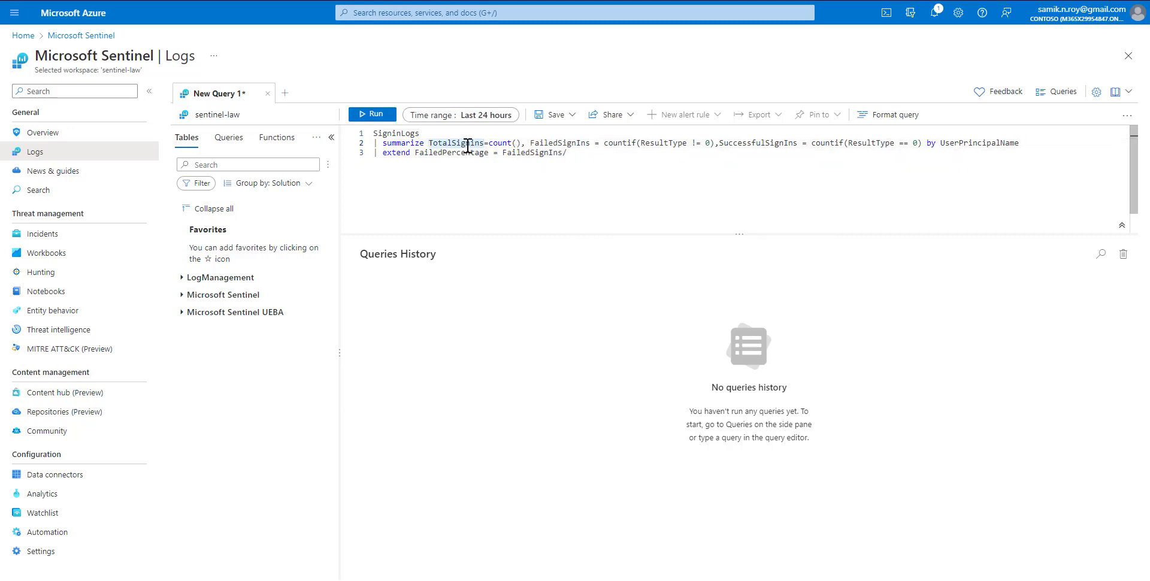
click(578, 152)
key(ctrl+v)
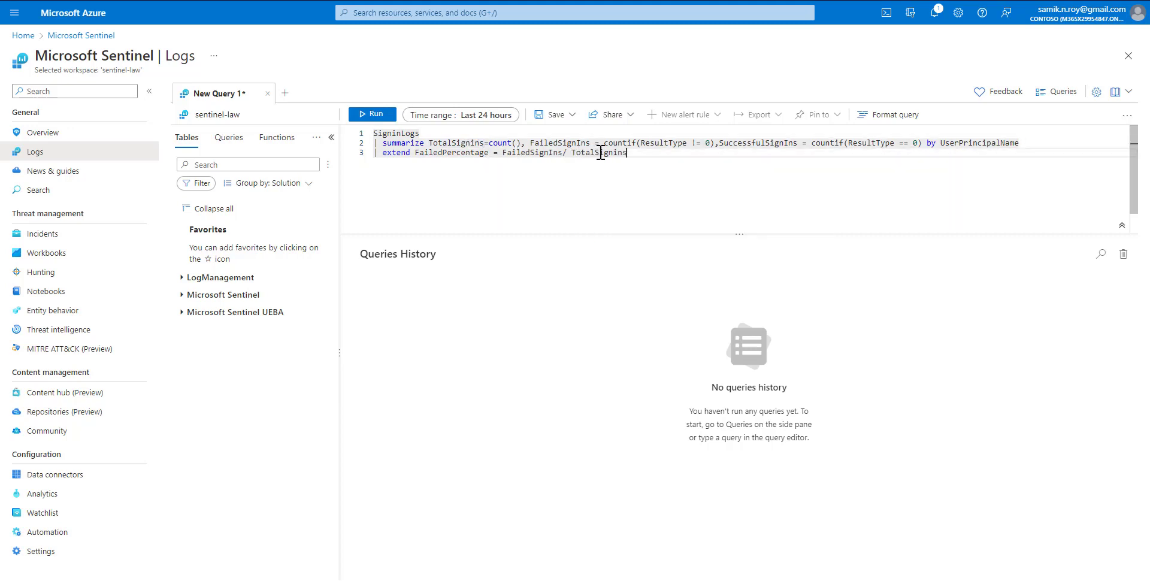
Step: Enclose the FailedSignIns/ TotalSignins division in parentheses and multiply it by 100
text())
key(Left)
key(Left)
key(Left)
key(Left)
key(Left)
key(Left)
key(Left)
key(Left)
key(Left)
key(Left)
key(Left)
key(Left)
key(Left)
key(Left)
key(Left)
text(()
key(End)
text(*100)
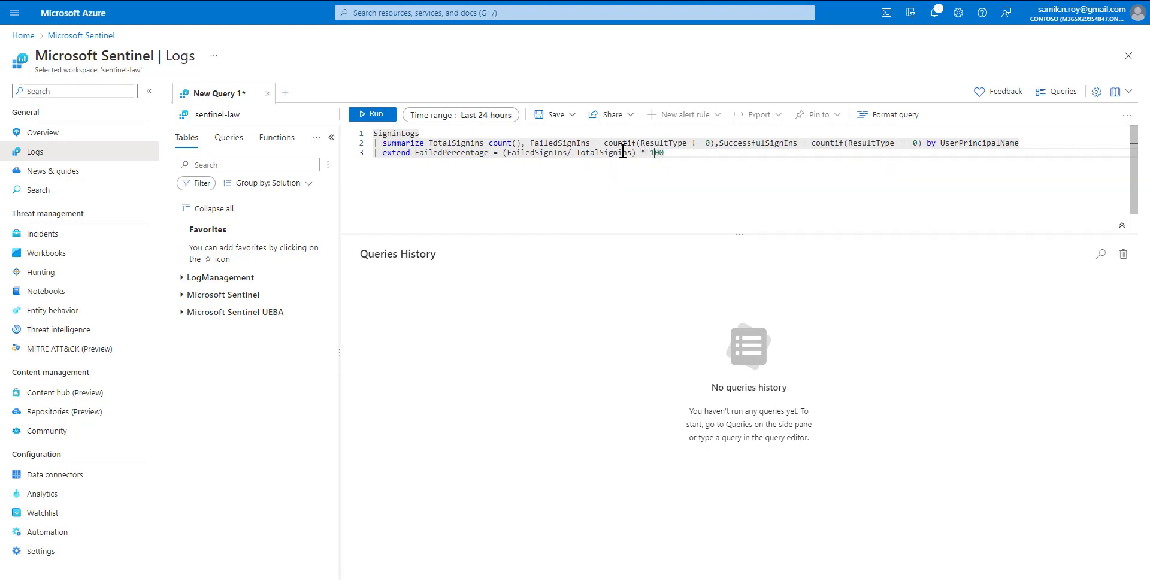
Step: End the FailedPercentage line with a comma and duplicate the whole extend line beneath it
text( ,)
key(shift+Home)
key(End)
key(Return)
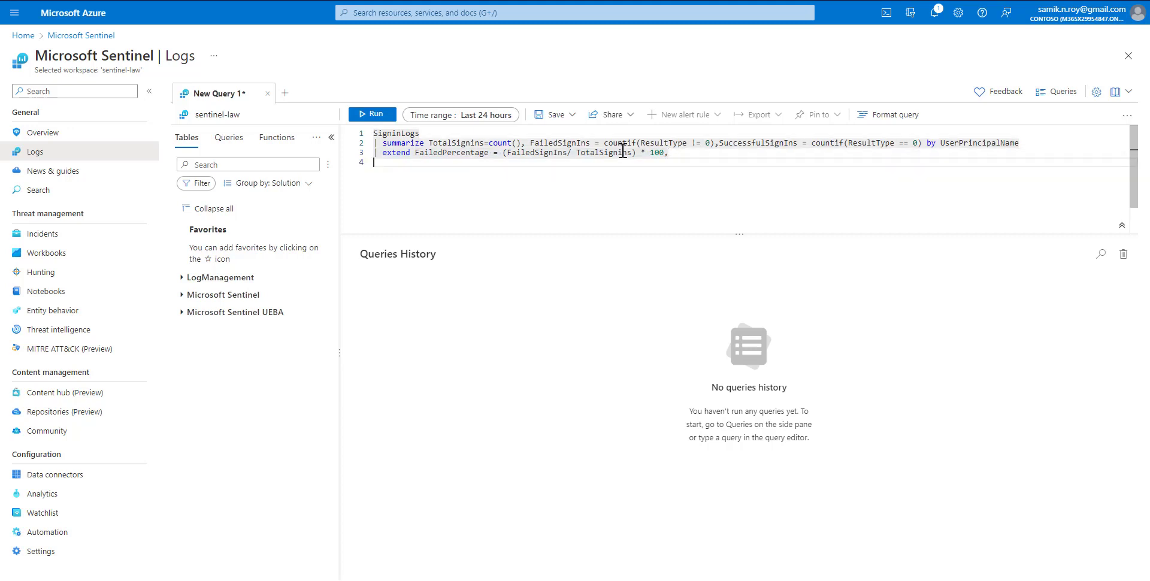
key(ctrl+v)
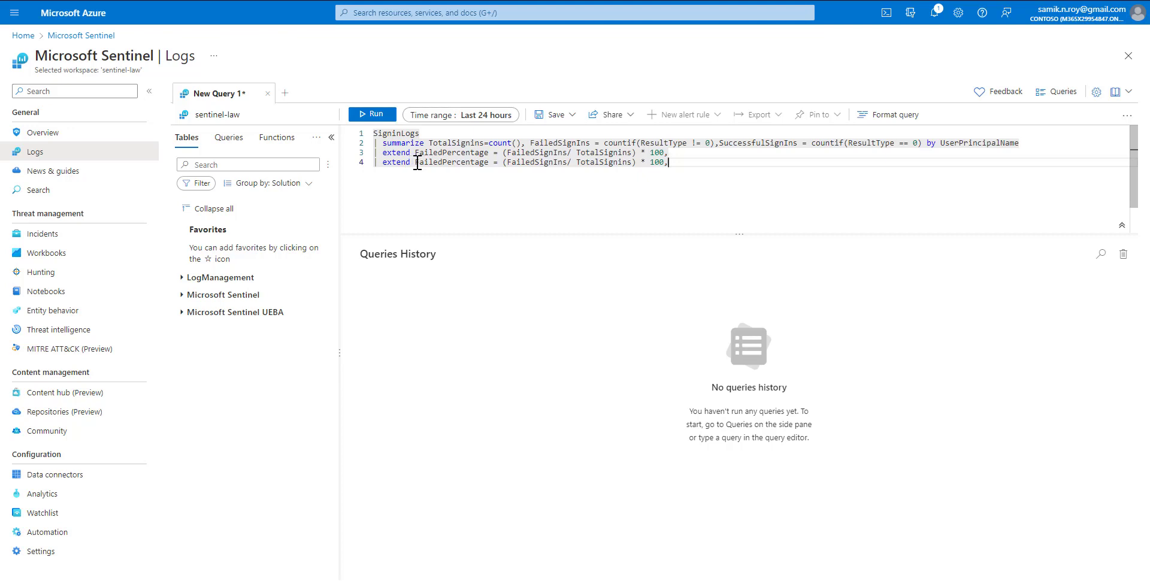
Step: Change the copied extend line to SuccessPercentage = (SuccessfulSignIns/ TotalSignins) * 100, without the trailing comma
drag(415, 162, 443, 162)
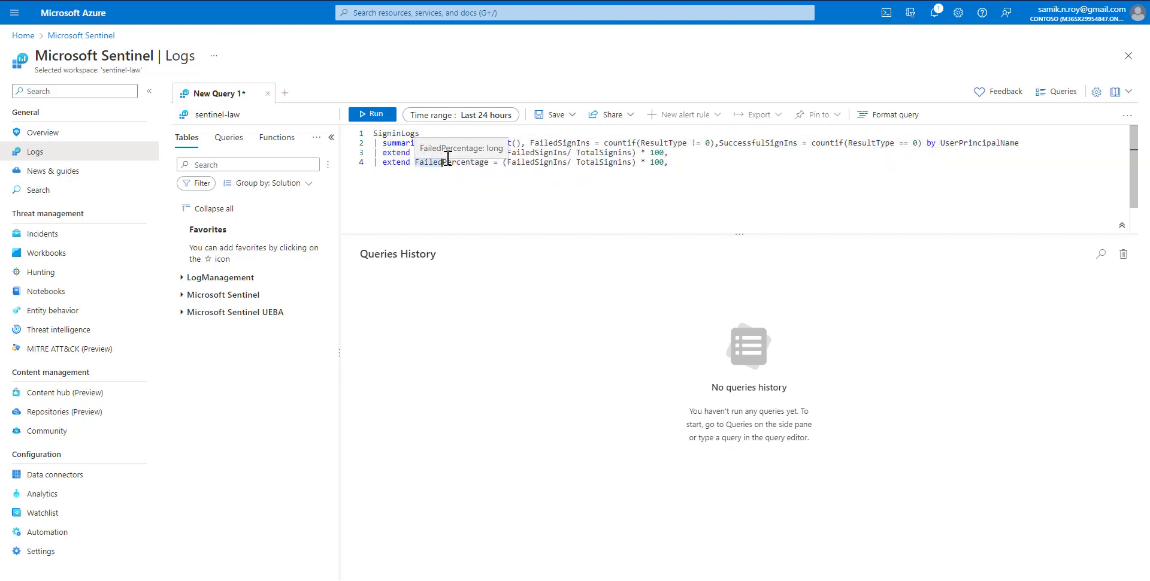
text(Success)
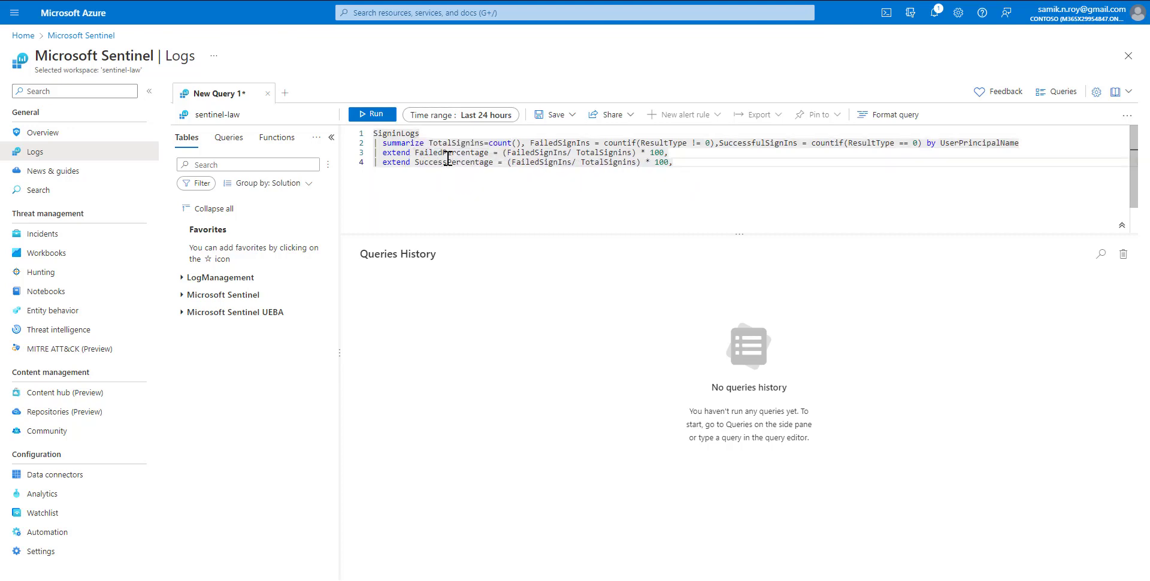
click(539, 161)
double_click(736, 143)
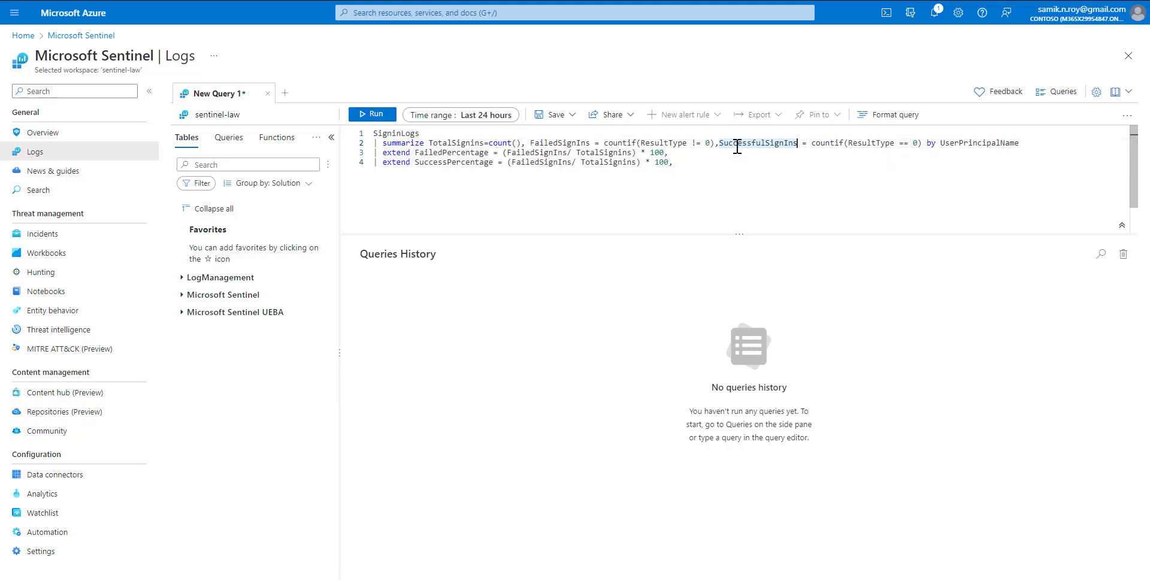
double_click(553, 162)
key(ctrl+v)
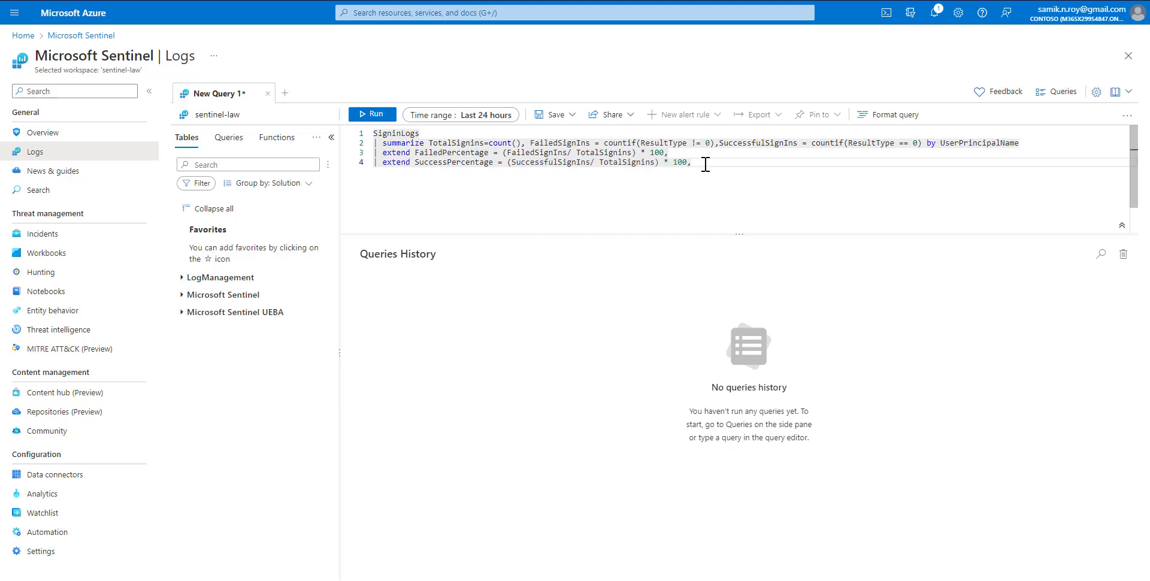
key(BackSpace)
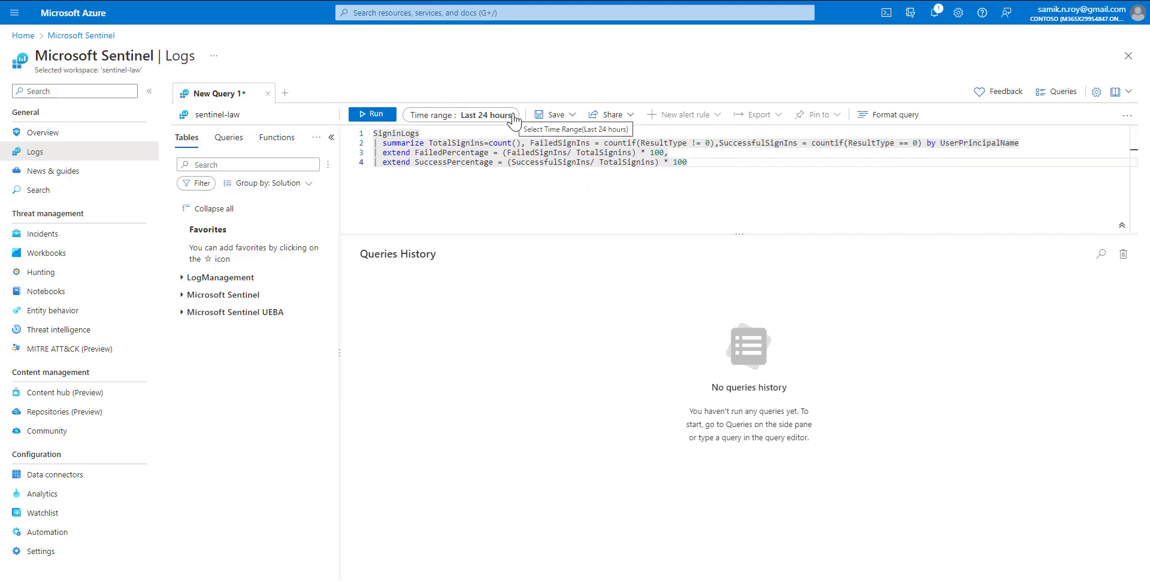
Step: Run the query, and rerun it after removing the trailing comma from the FailedPercentage line
click(393, 117)
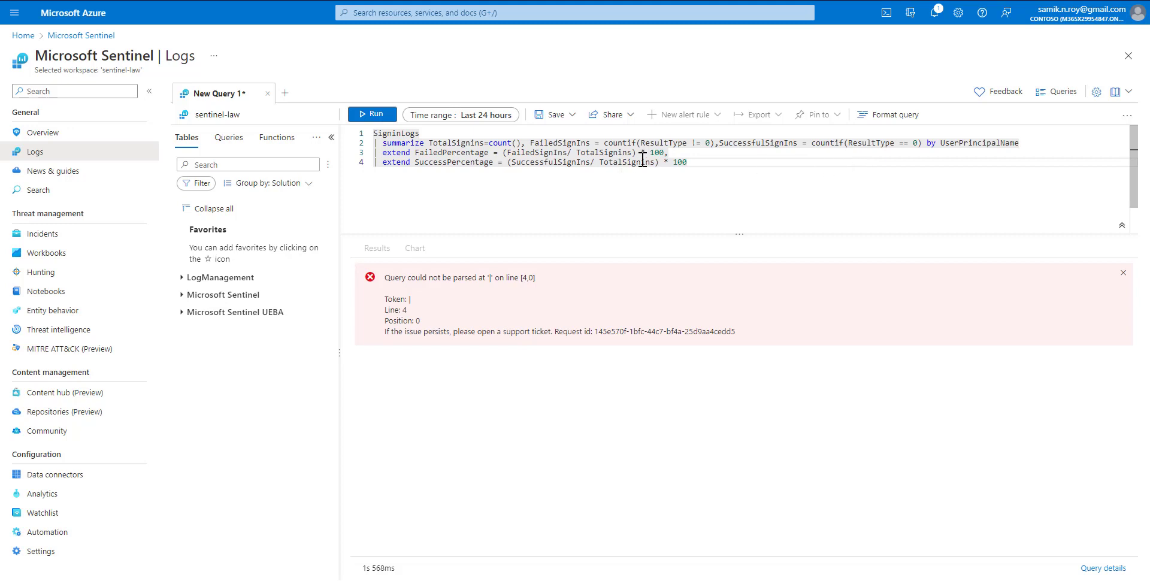
click(664, 153)
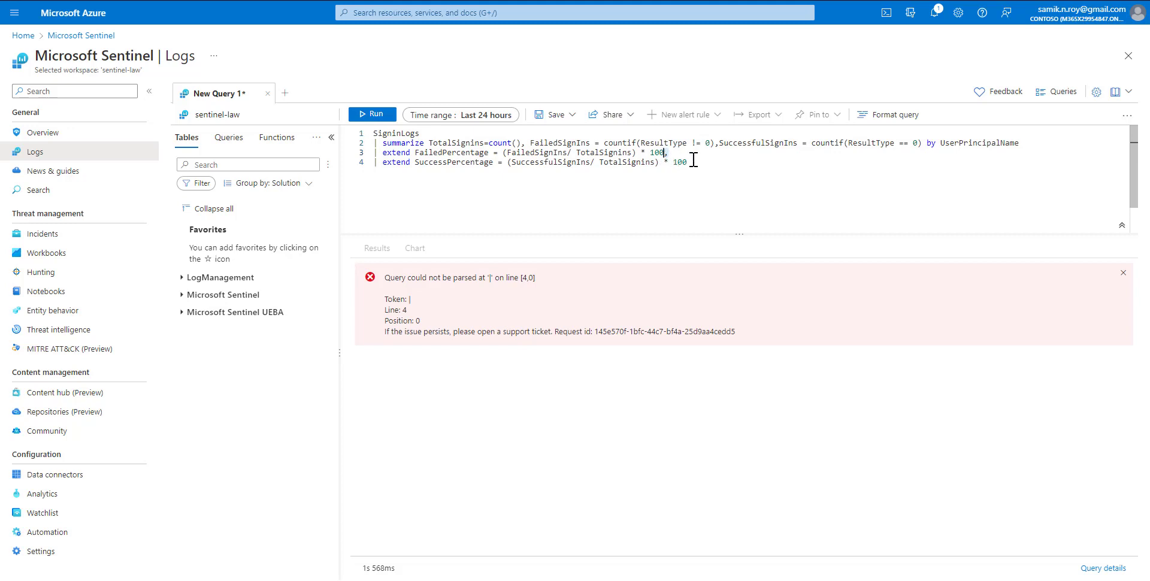
key(BackSpace)
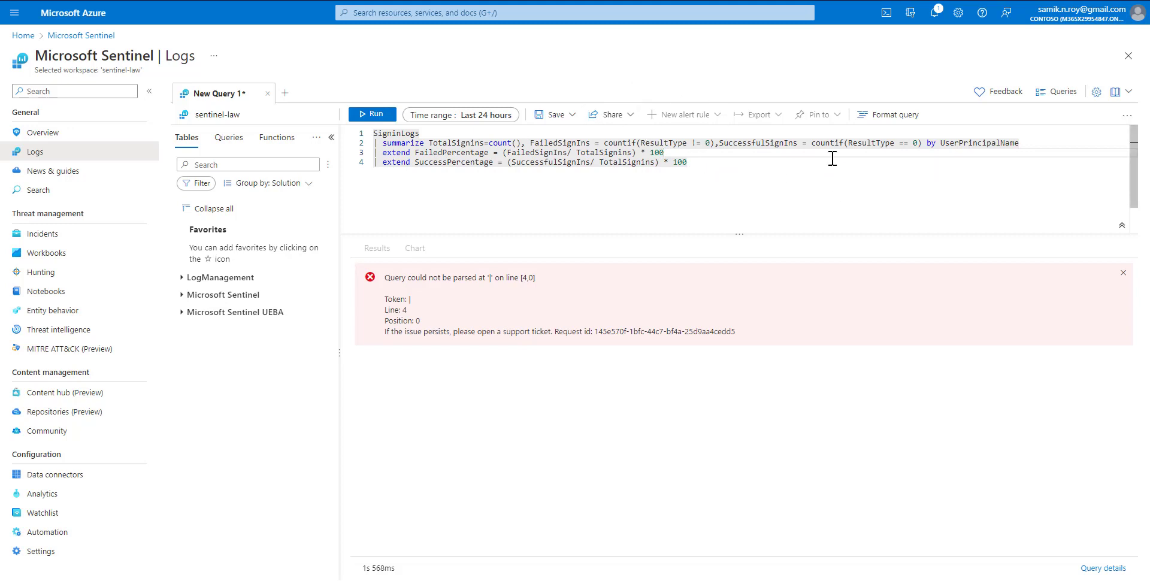
click(383, 117)
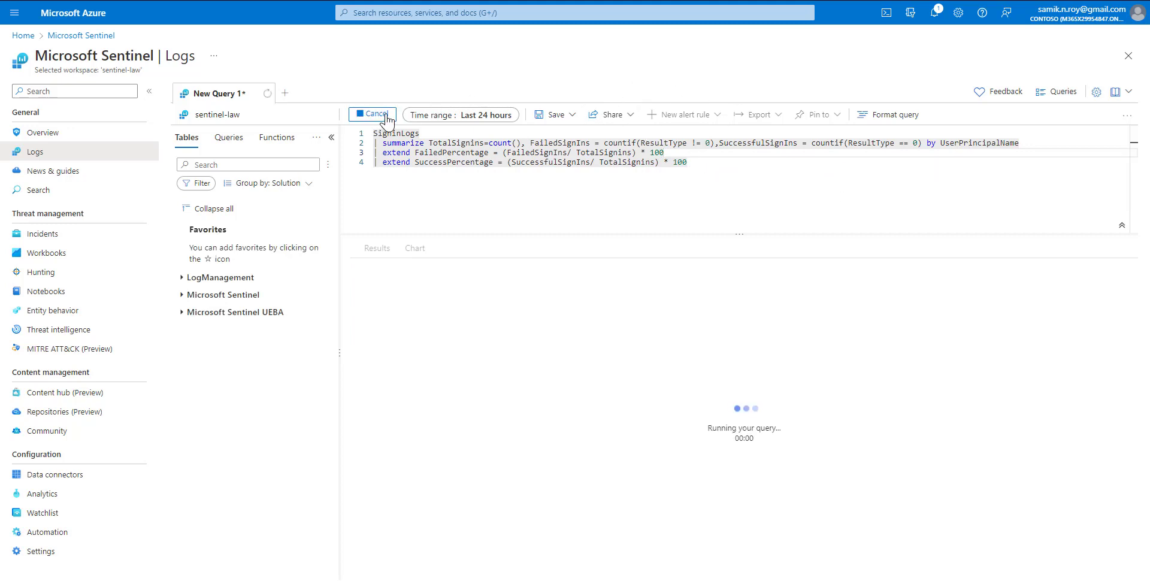
click(373, 114)
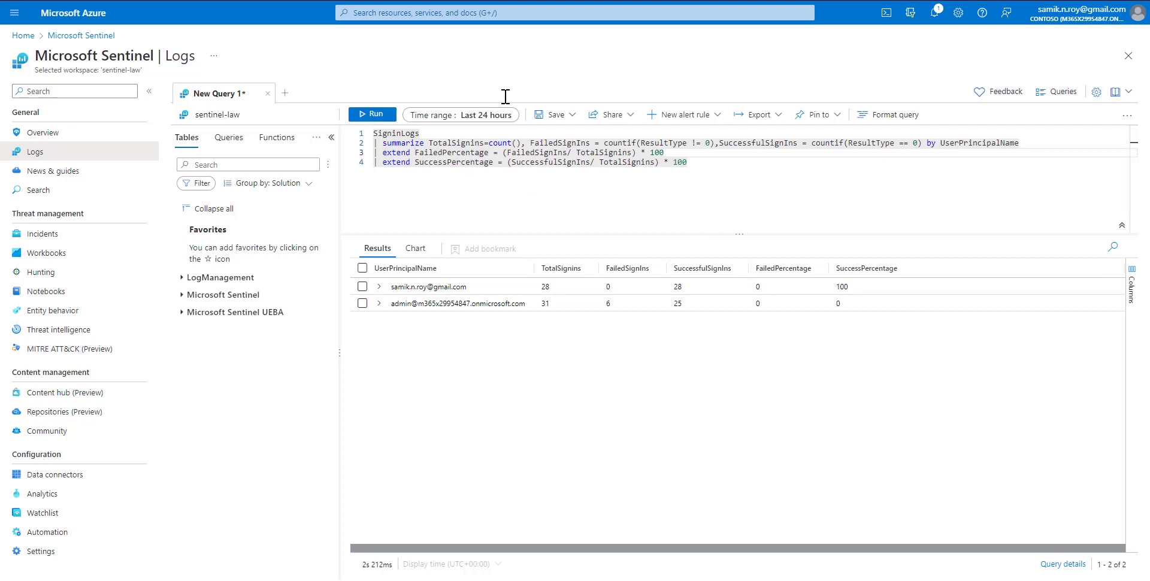
Step: Replace the FailedPercentage column name with the bracketed, quoted alias ["Failed %"]
text([)
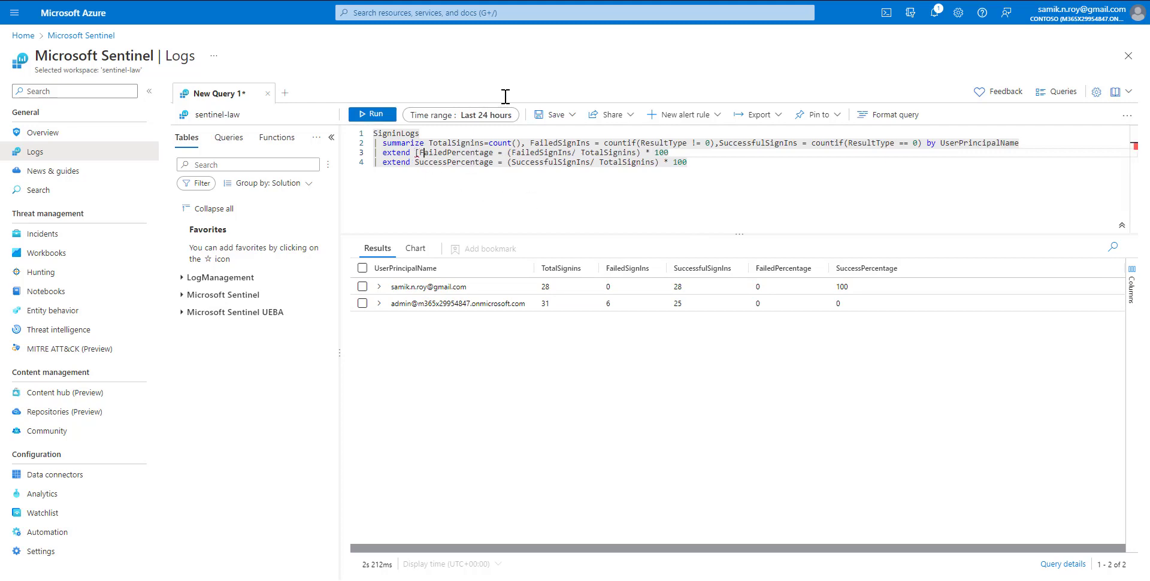
text(")
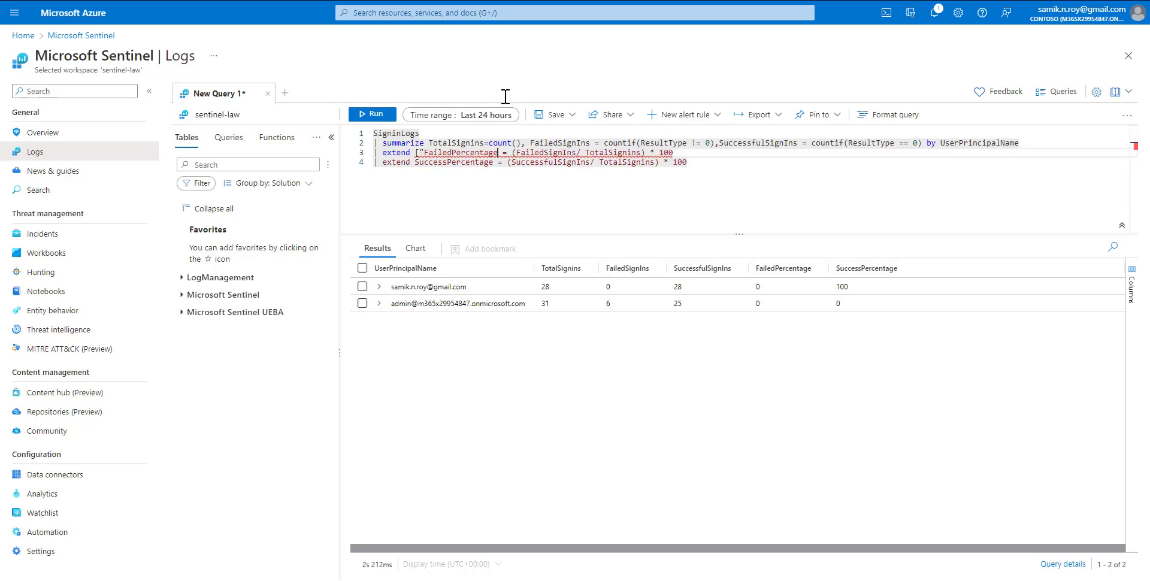
text("])
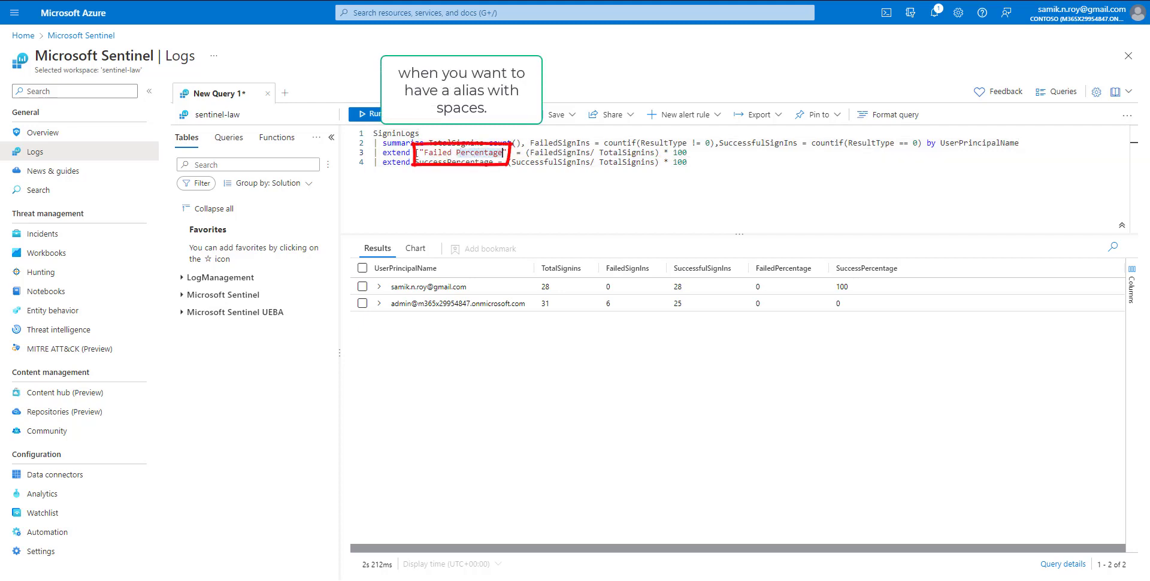
text( %)
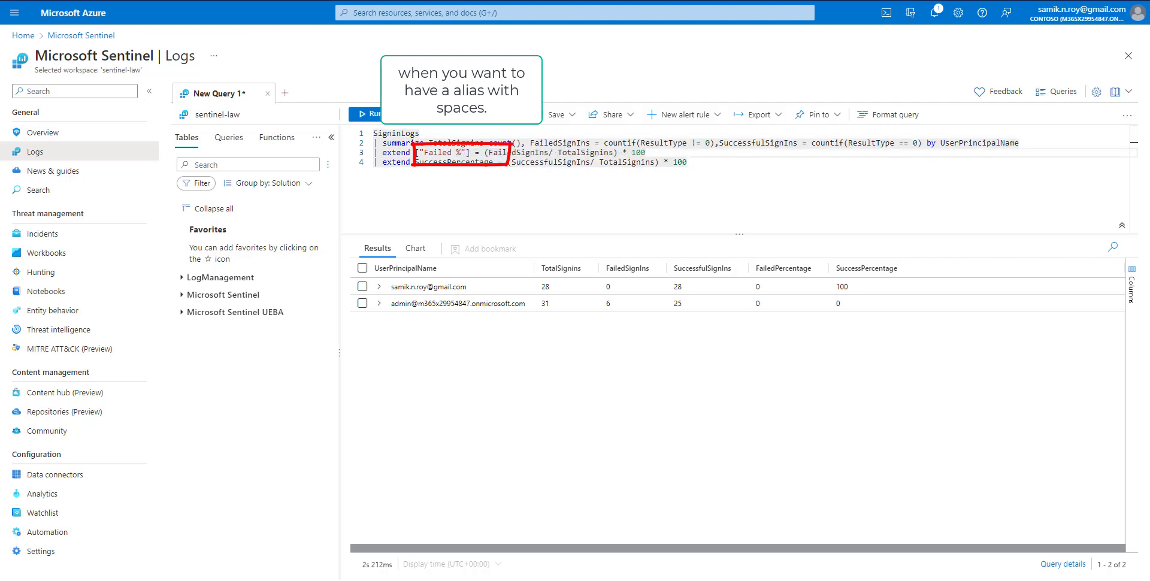
Step: Replace the SuccessPercentage column name with the alias ["Success %"] and run the query
key(Down)
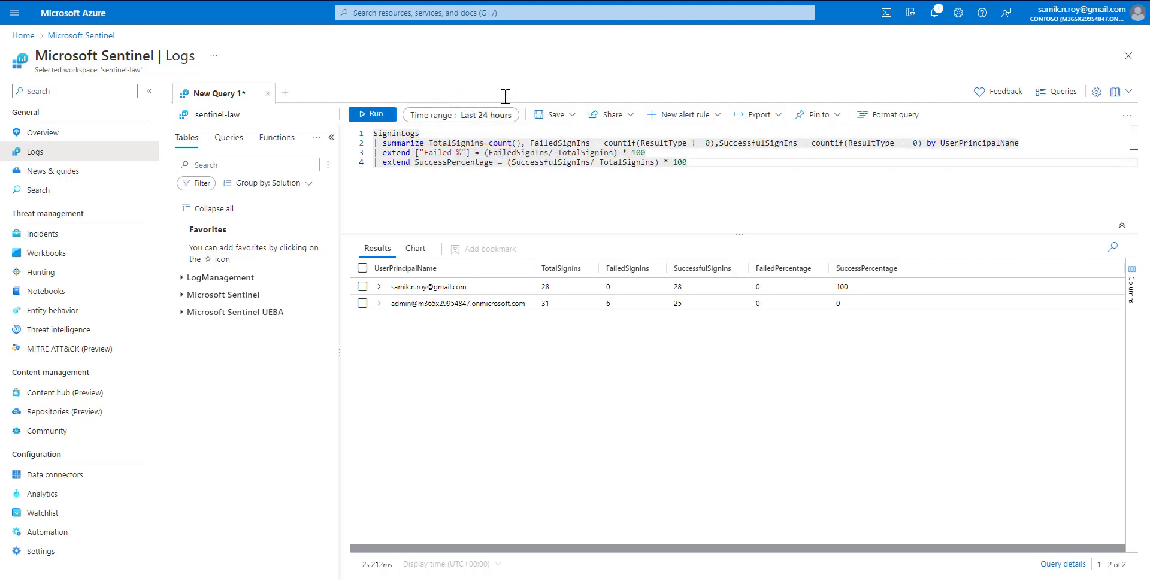
text([")
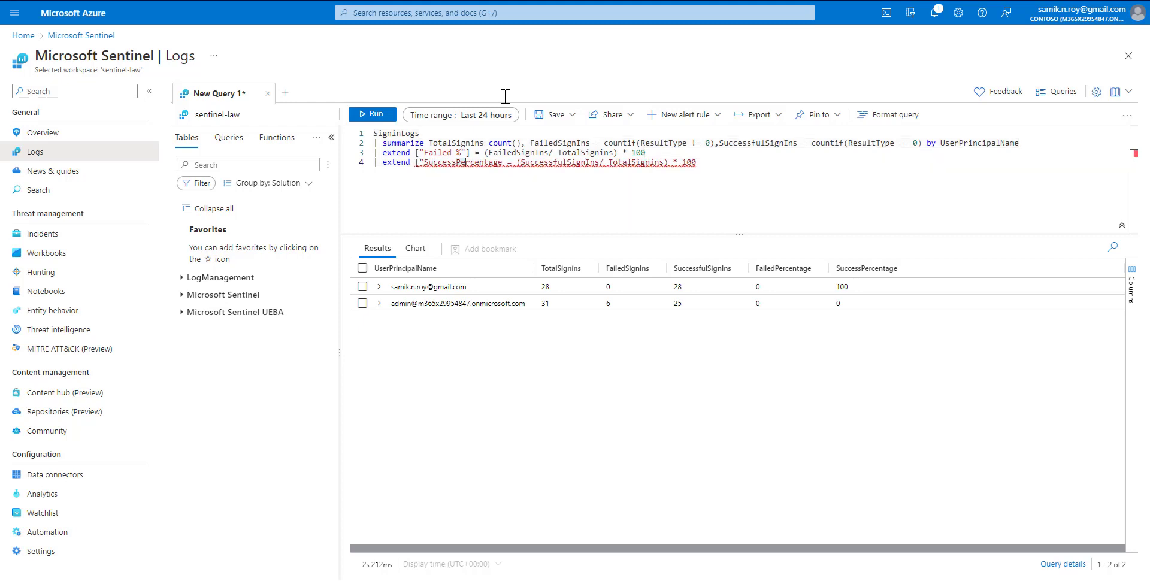
key(Right)
key(Right)
key(Right)
key(Right)
key(Right)
key(Right)
key(Right)
key(Right)
key(Right)
key(BackSpace)
text(%)
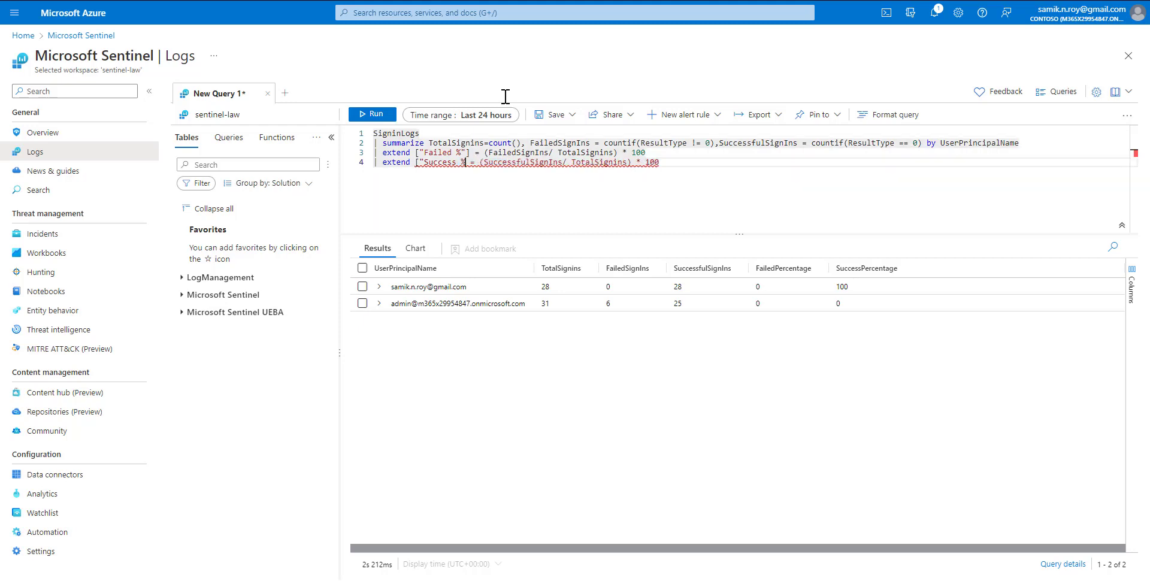
text(")
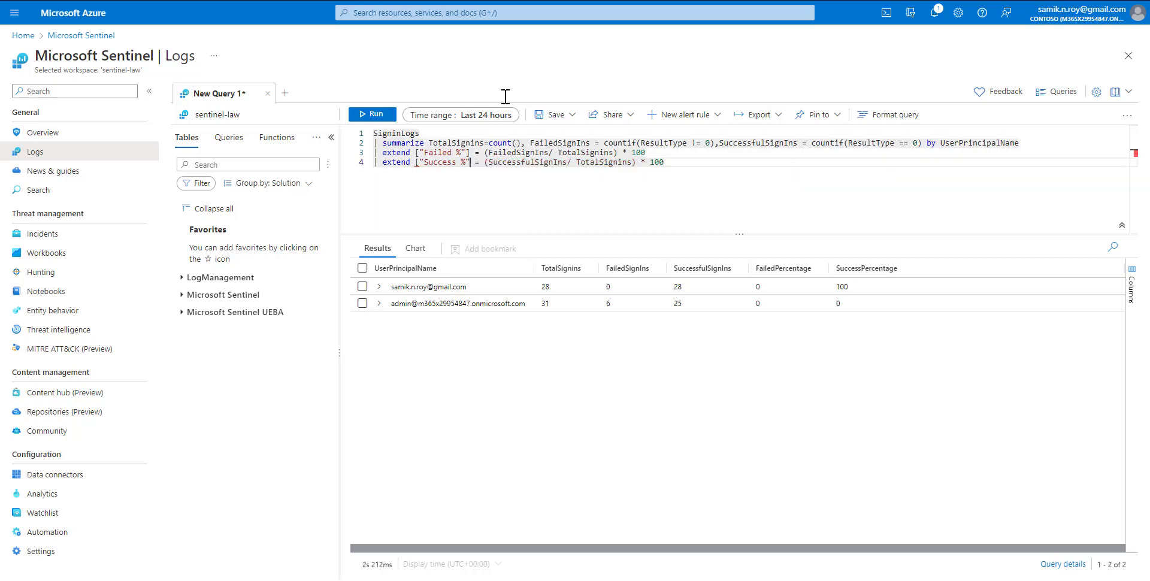
text(])
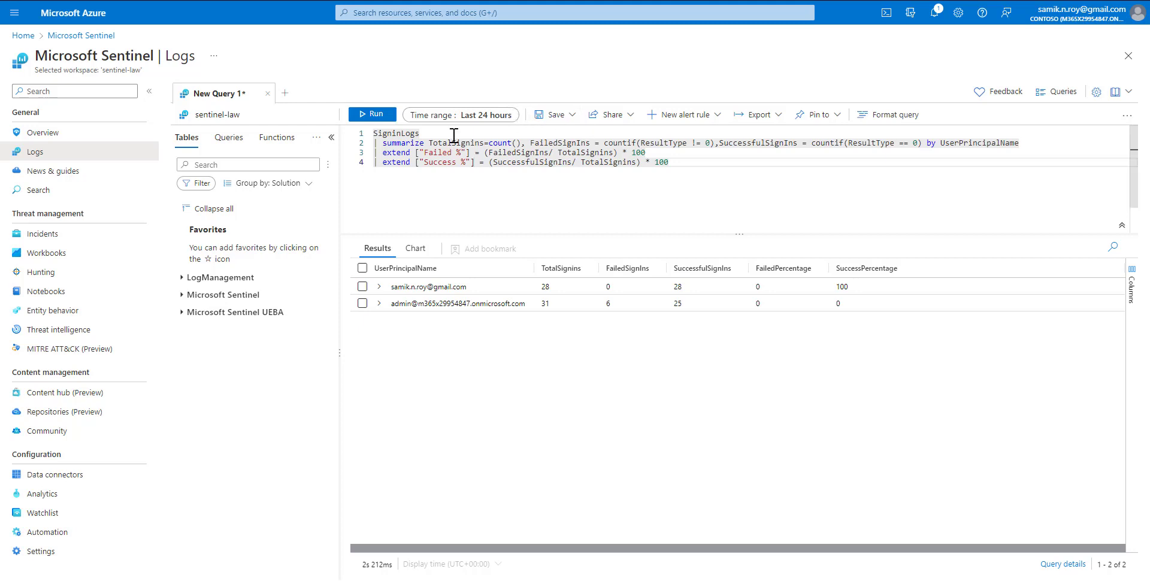
click(388, 116)
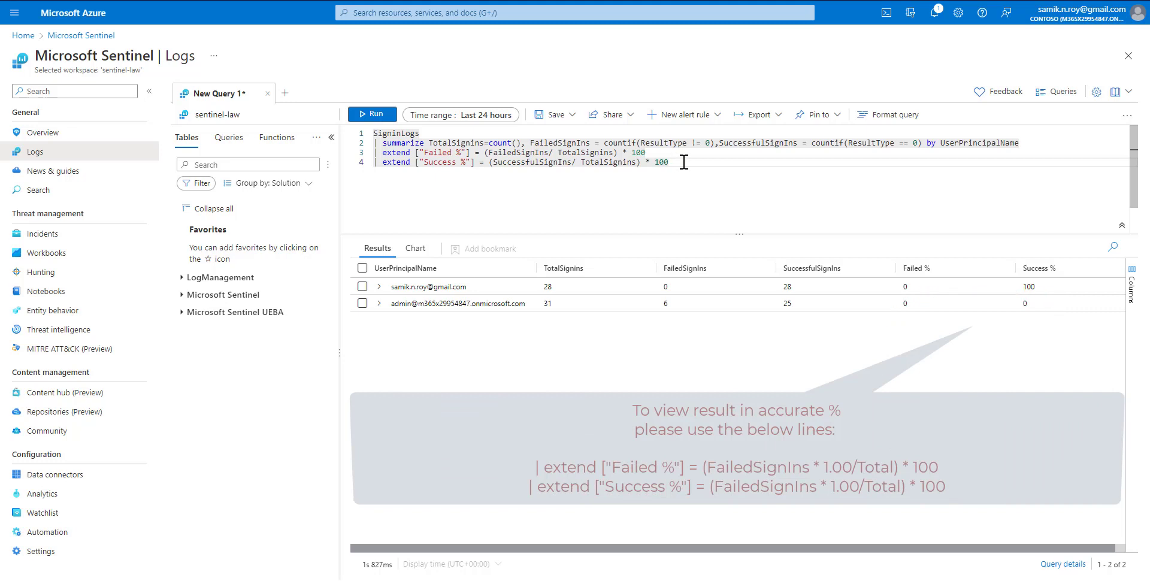
Step: Set the query's time range to Last 7 days and run it again
click(516, 115)
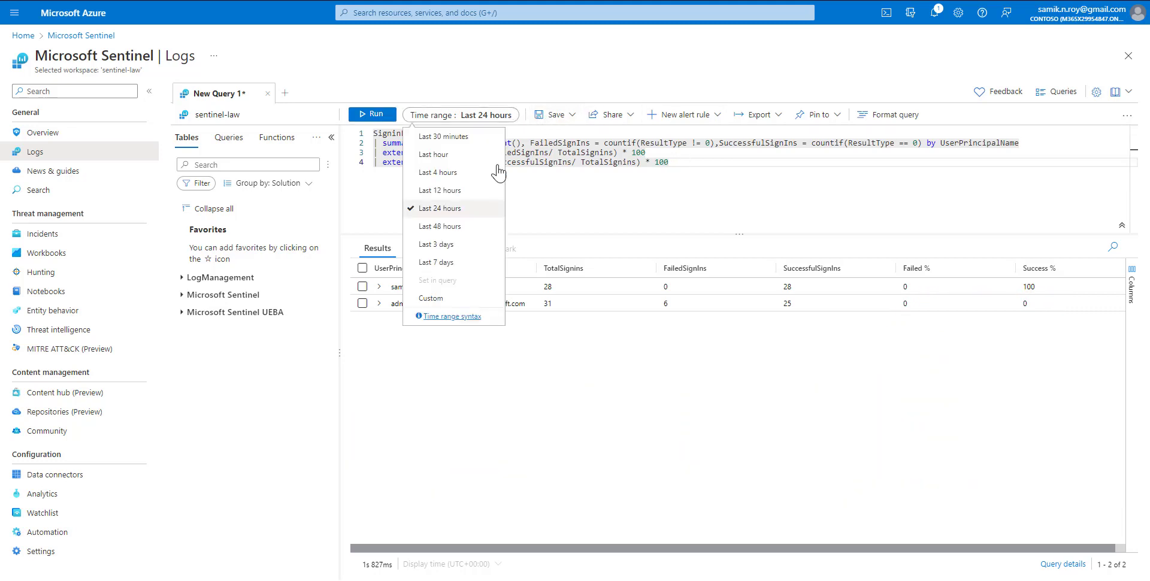
click(470, 268)
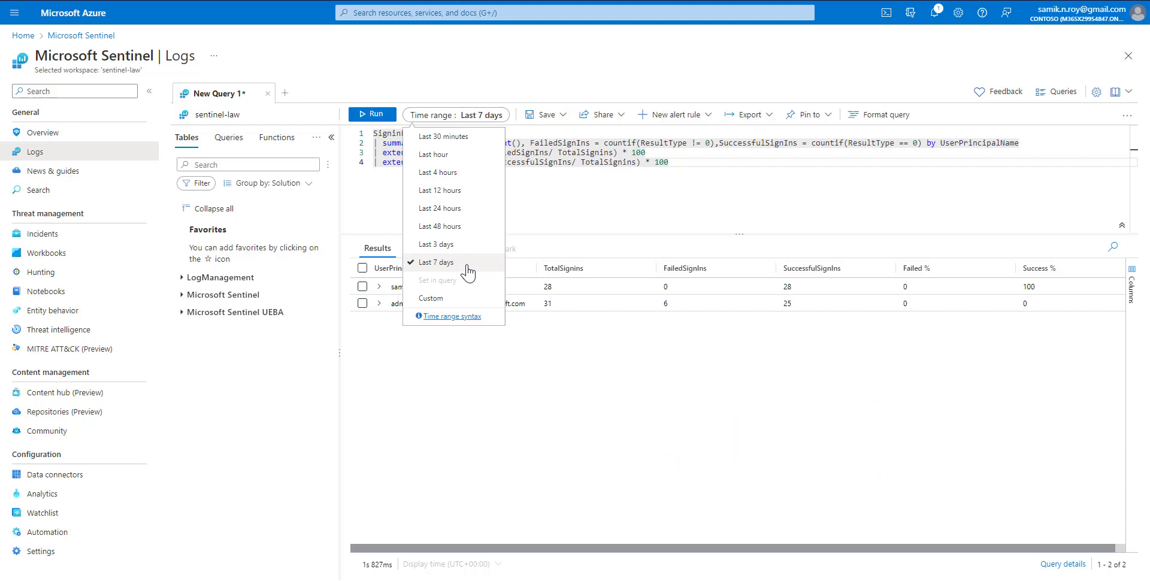
click(392, 126)
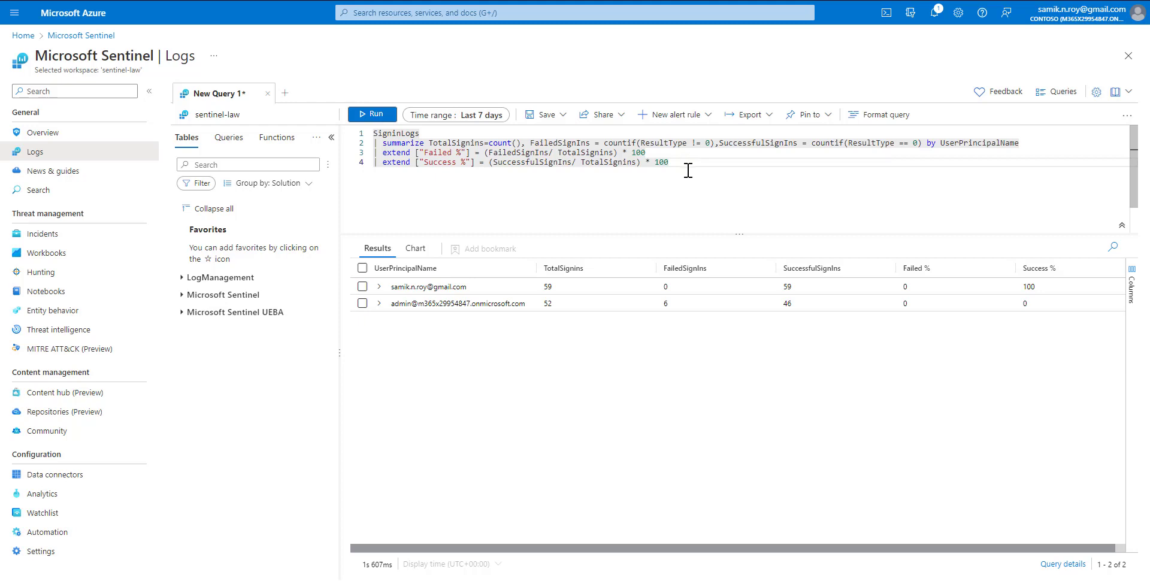
Step: Start saving the work as a query with the query name SigninPercentage
click(565, 117)
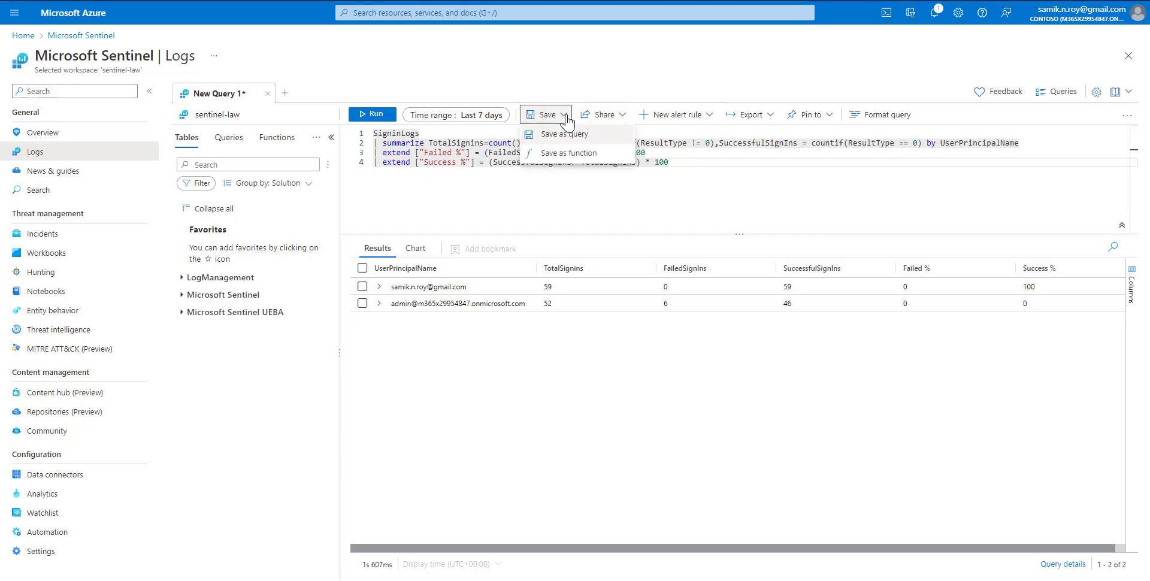
click(612, 142)
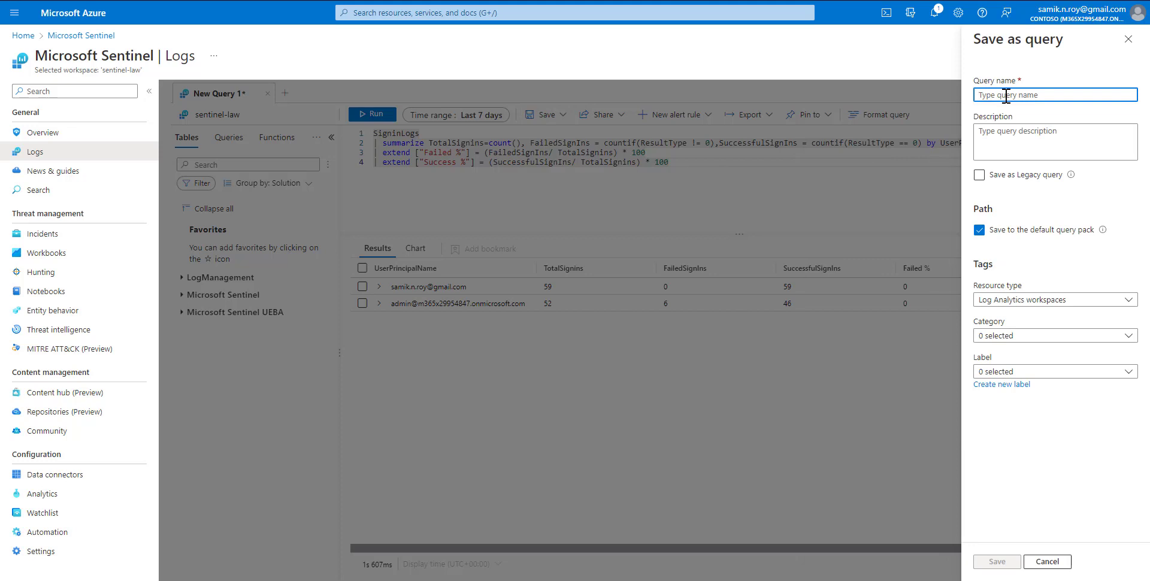
text(SigninP)
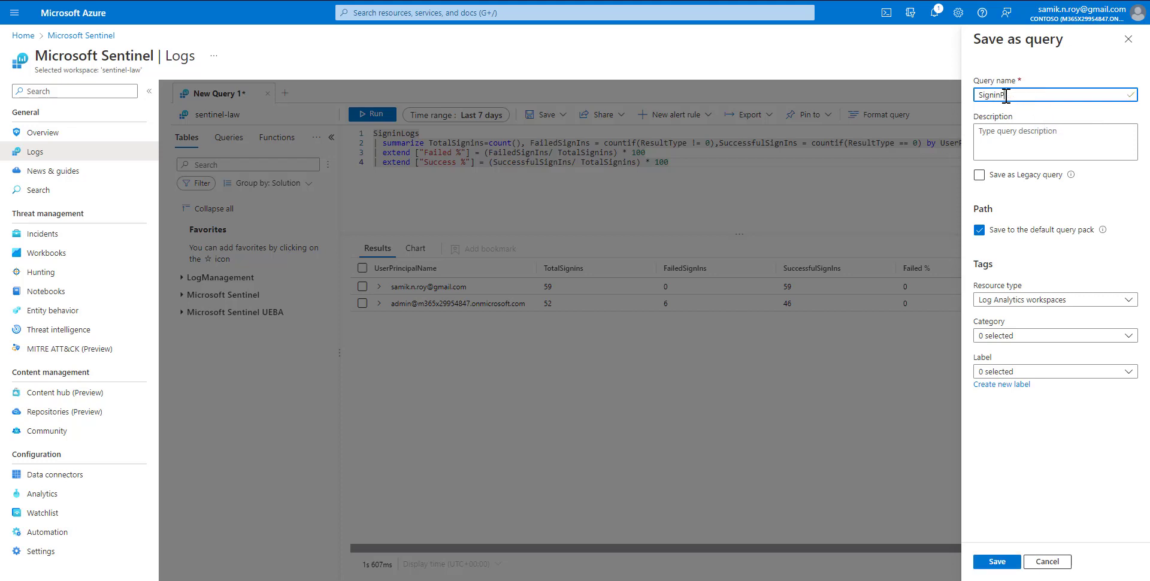
text(ercentage)
Step: Describe the query as "A query to display SigninPercentage", reusing the copied query name at the end of the description
key(ctrl+a)
key(ctrl+c)
click(1007, 136)
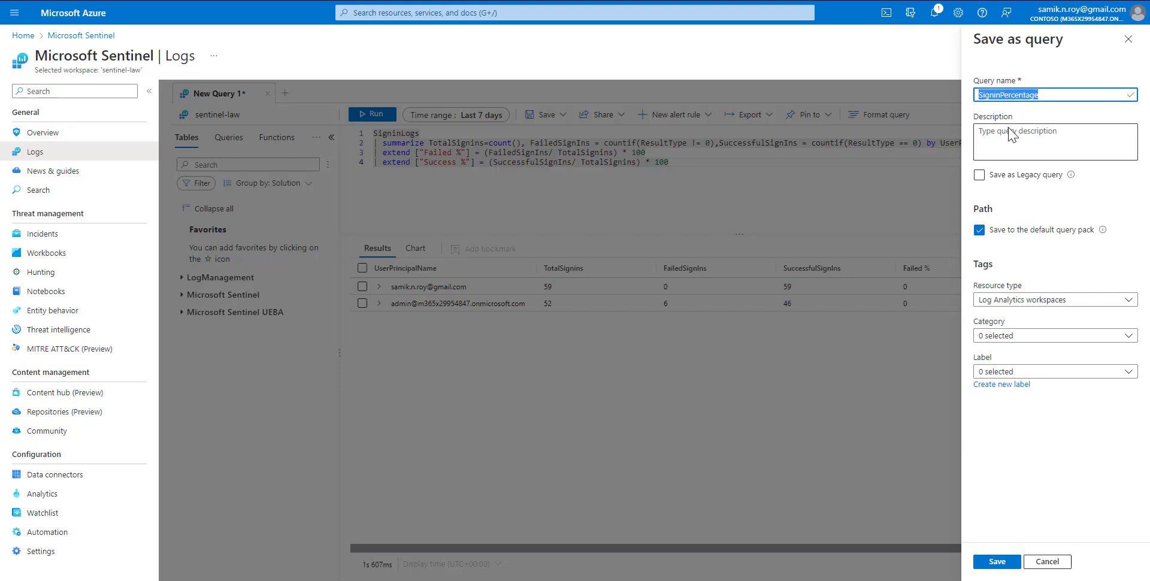
text(A query to)
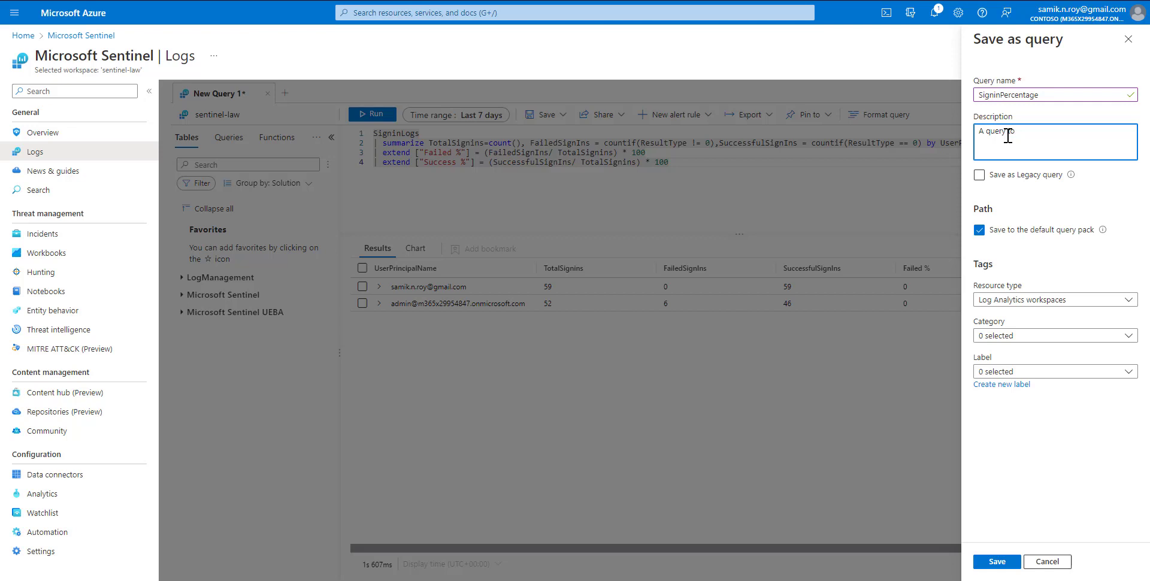
text( display)
key(ctrl+v)
Step: Review the resource type, category and label options available for tagging the query, without changing any of them
click(1104, 301)
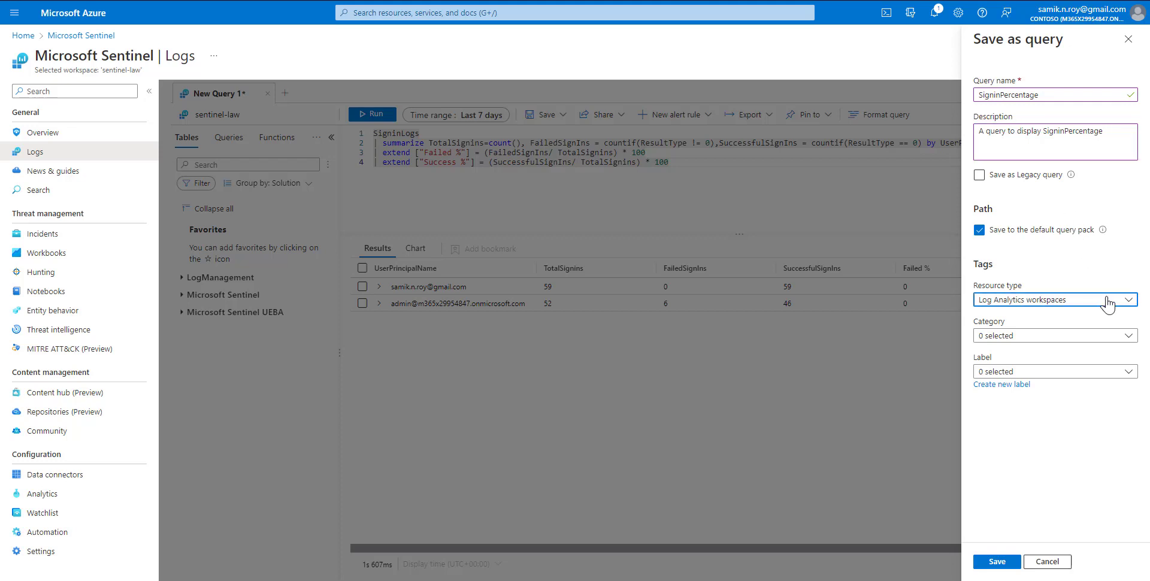
click(1120, 300)
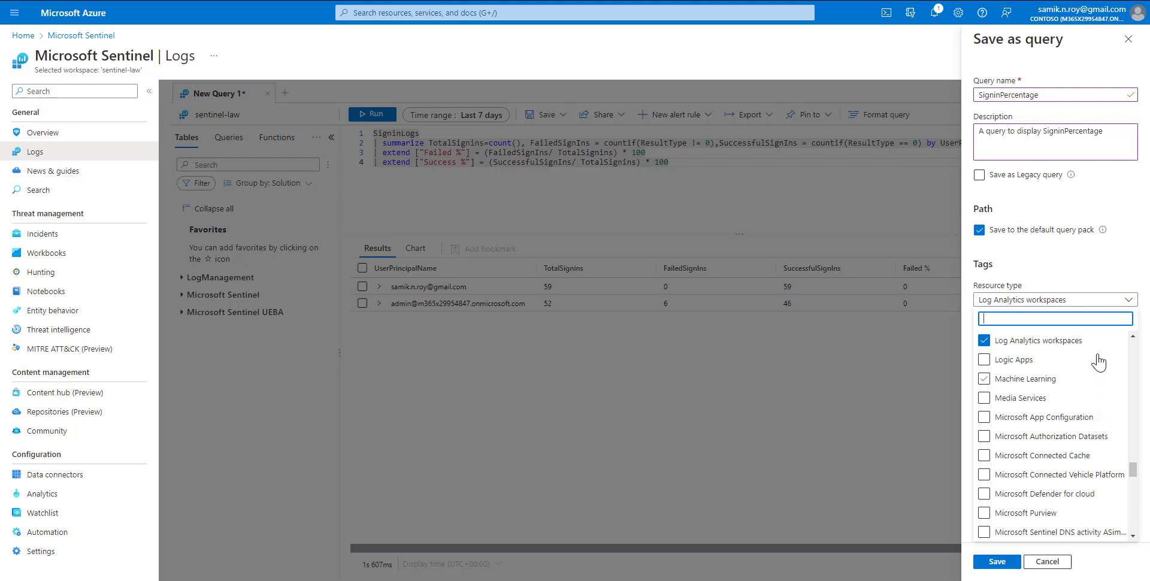
click(1102, 272)
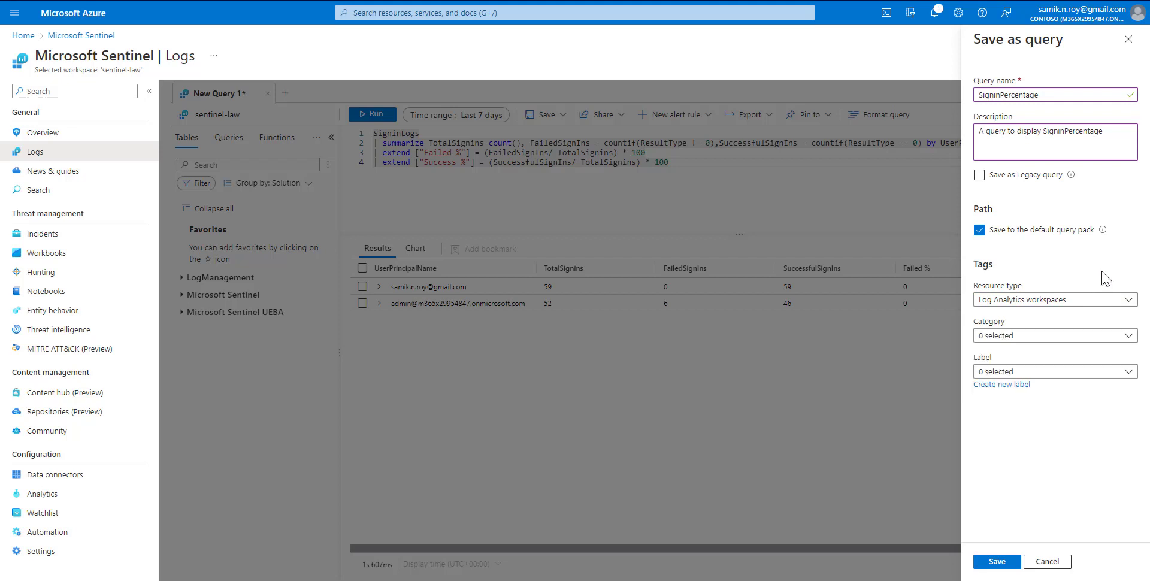
click(1117, 337)
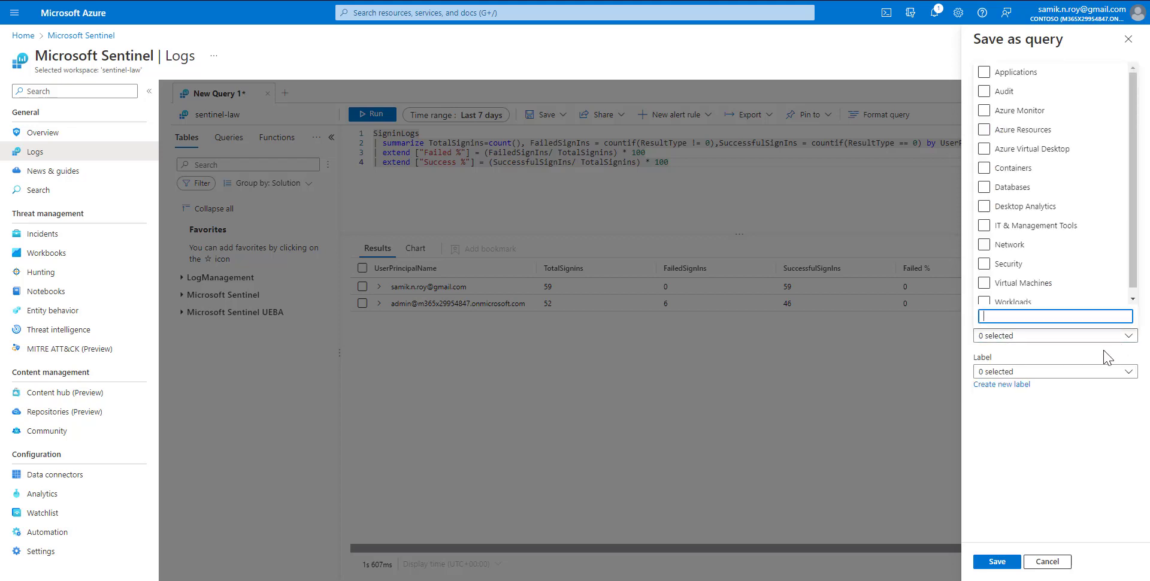
click(1105, 359)
click(1108, 372)
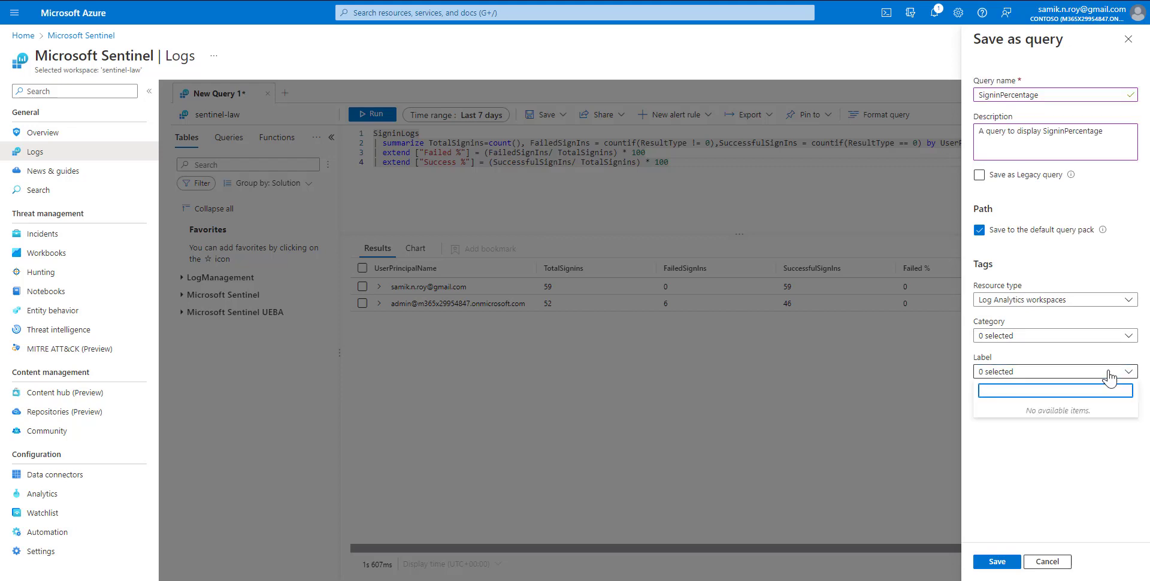
click(1112, 365)
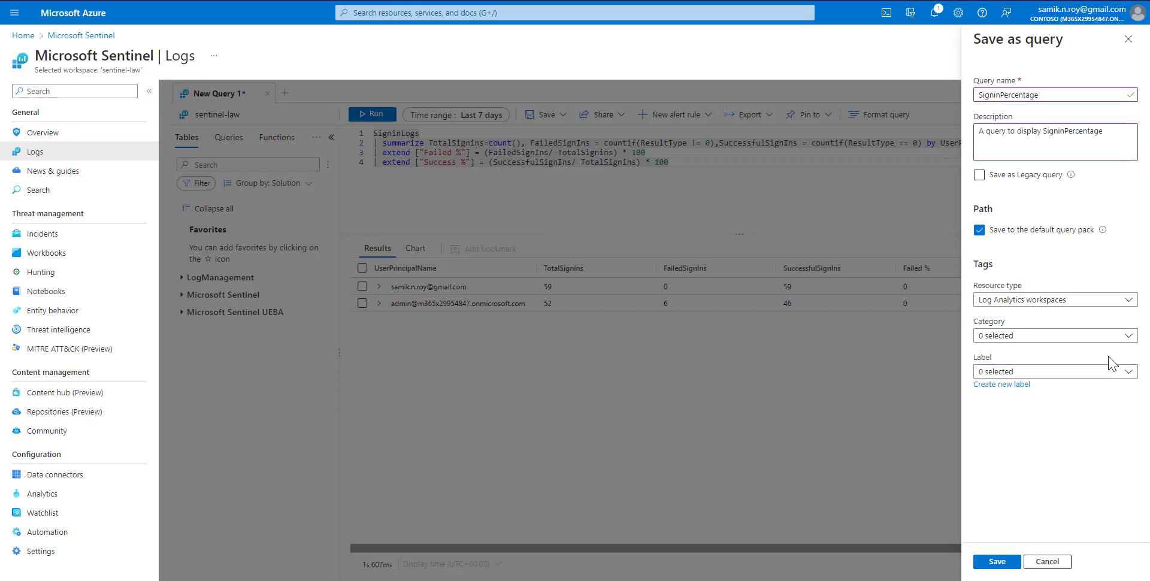
Step: Set the query to be saved as a Legacy query with the legacy category Custom, and save it
click(1050, 176)
click(1053, 180)
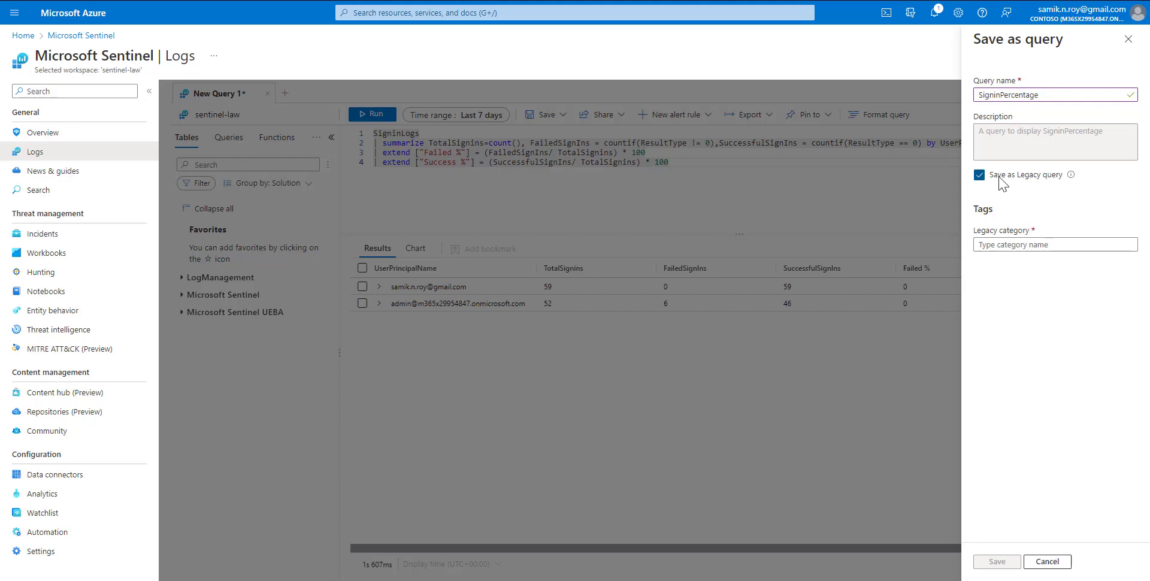
click(1030, 245)
text(Cu)
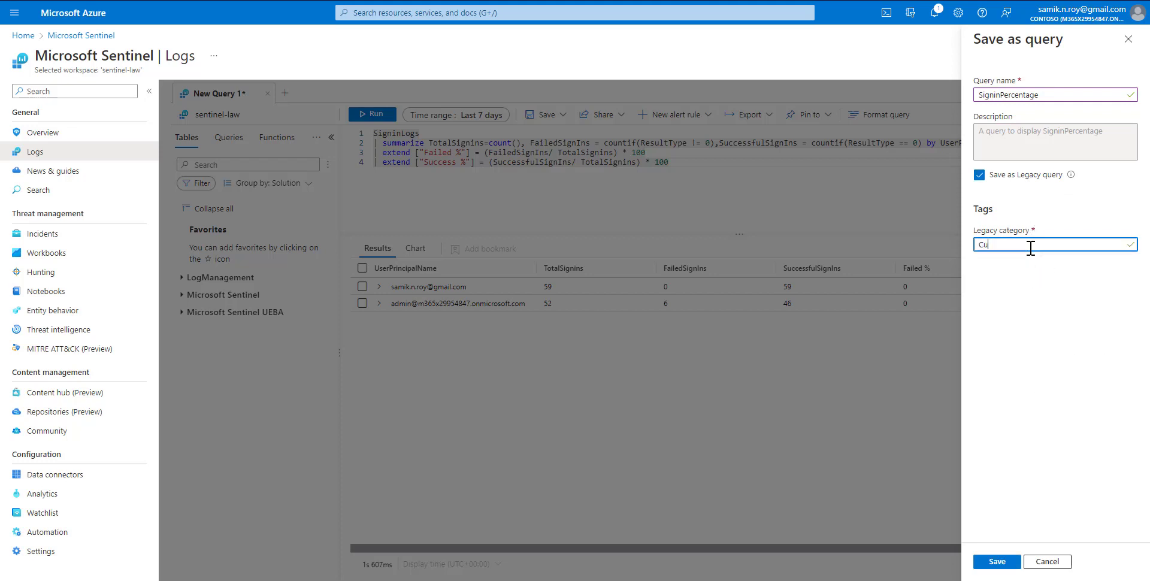
text(stom)
click(1011, 559)
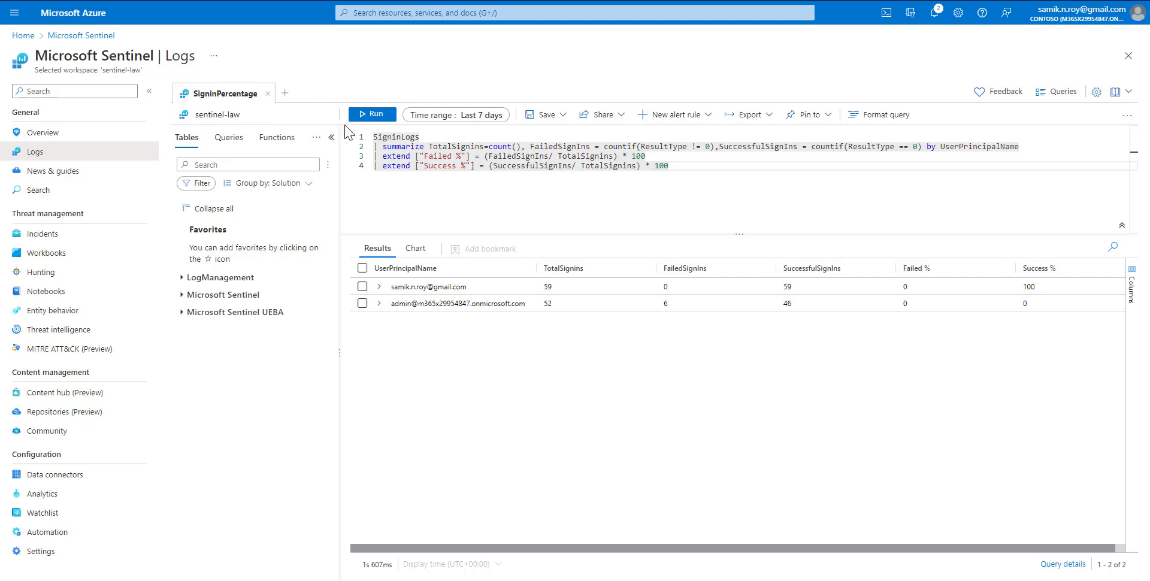
Step: Open a new empty query and close the SigninPercentage query
click(285, 94)
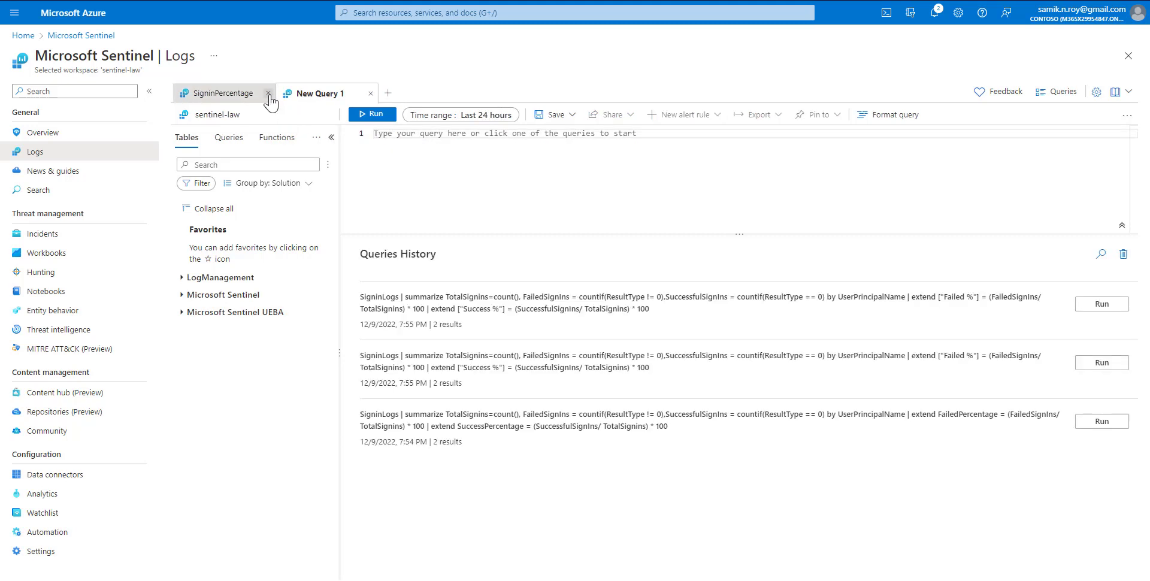
click(268, 93)
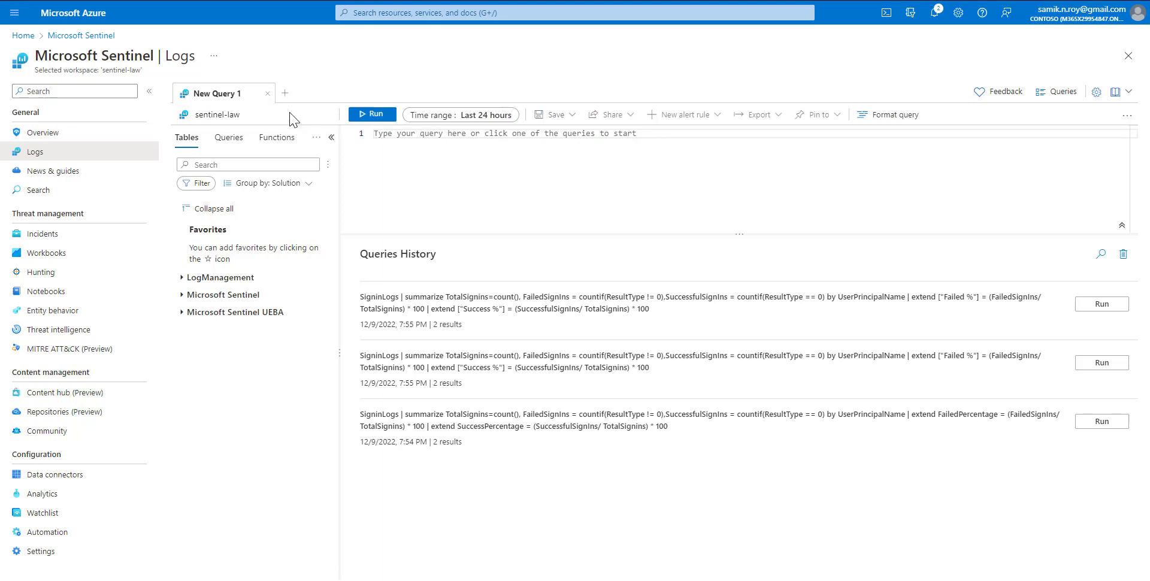
Step: Find the saved SigninPercentage query in the Other category of the query list and run it
click(232, 144)
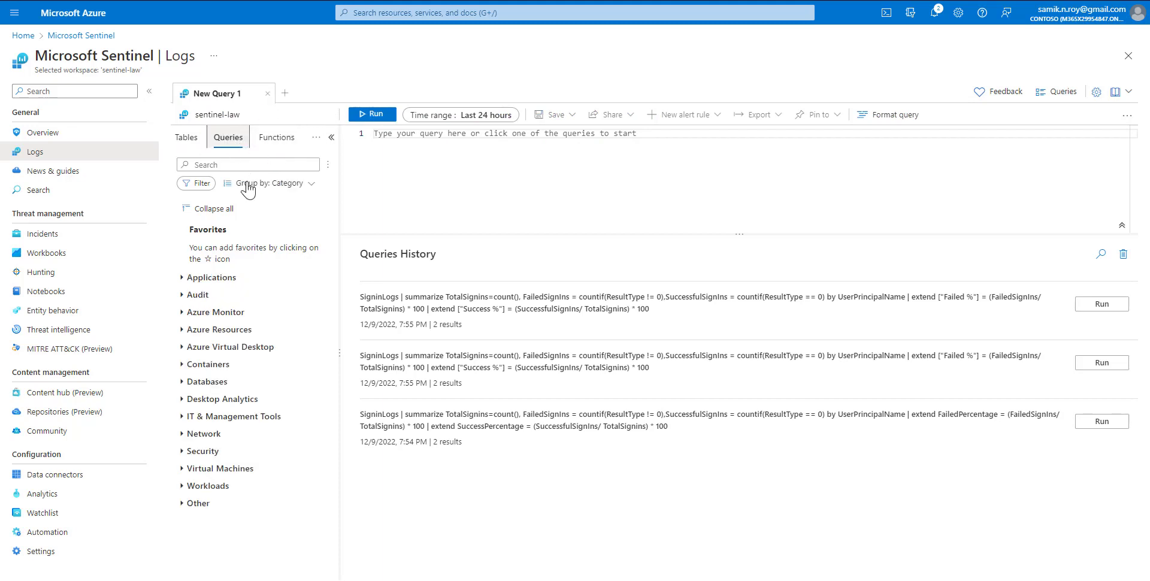
click(194, 504)
scroll(277, 500, down, 3)
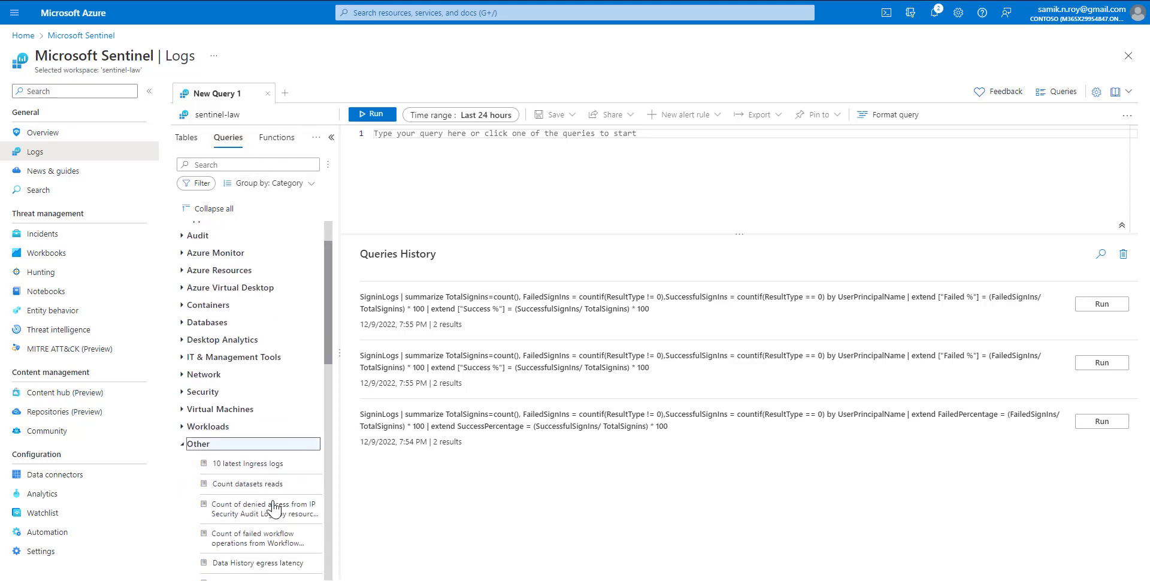
scroll(281, 491, down, 4)
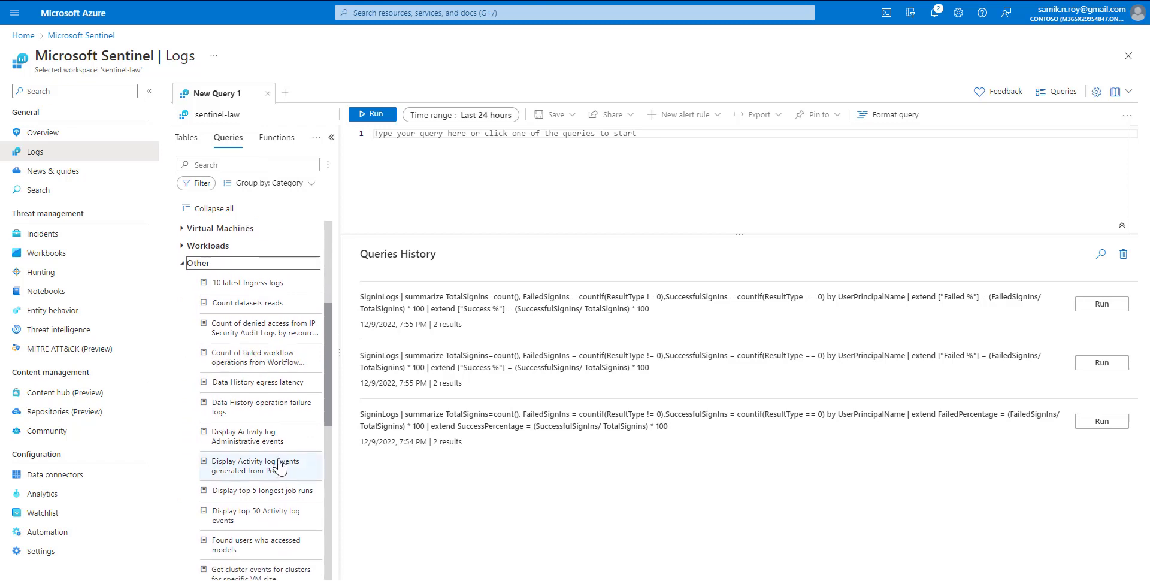
scroll(279, 464, down, 5)
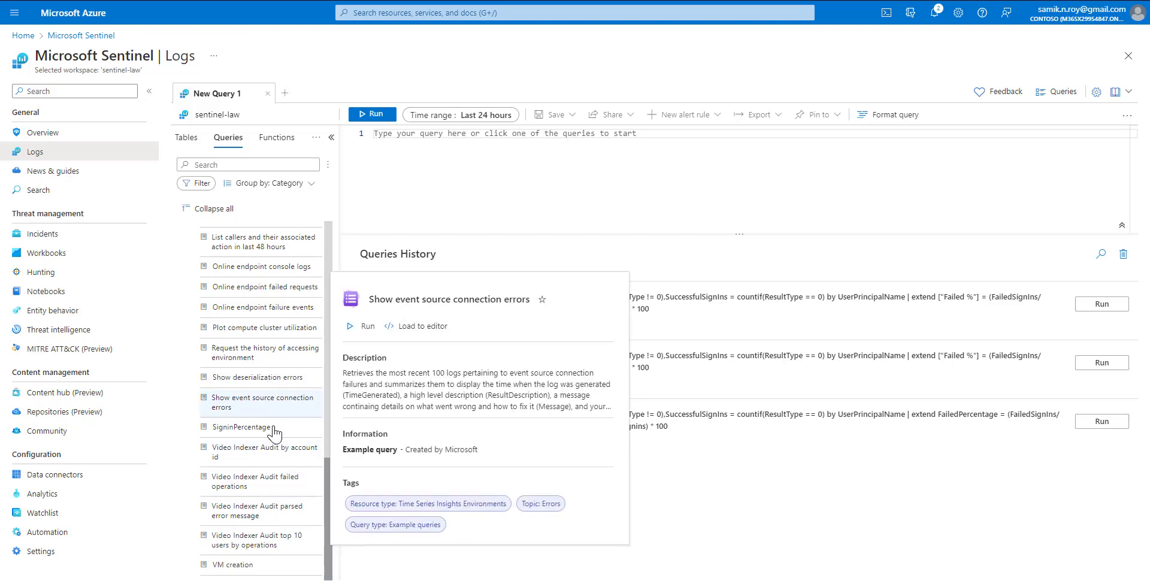
mouse_move(275, 431)
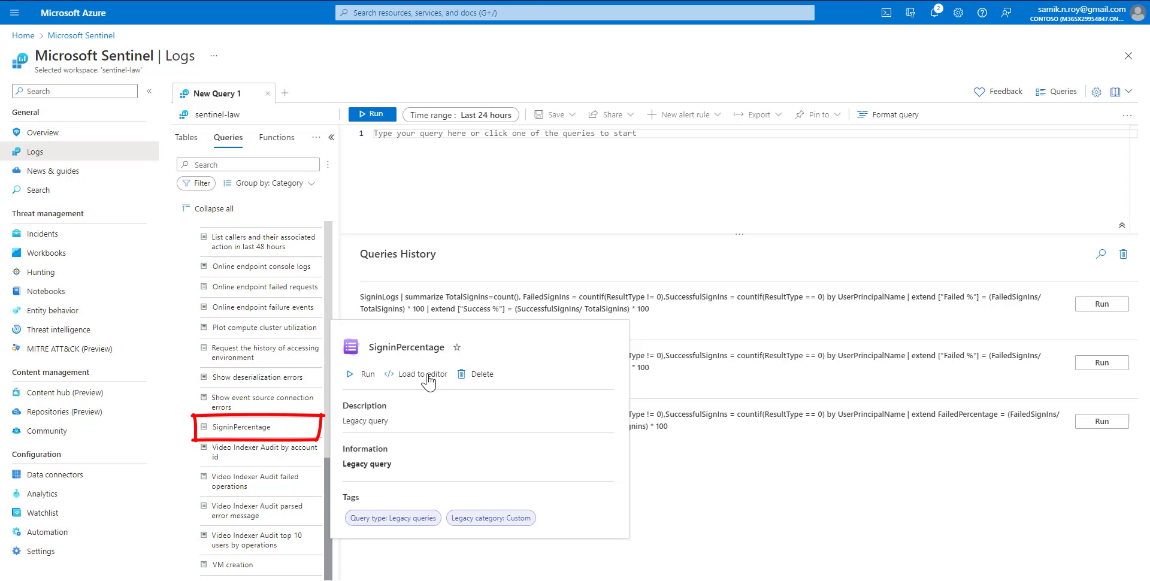
click(367, 375)
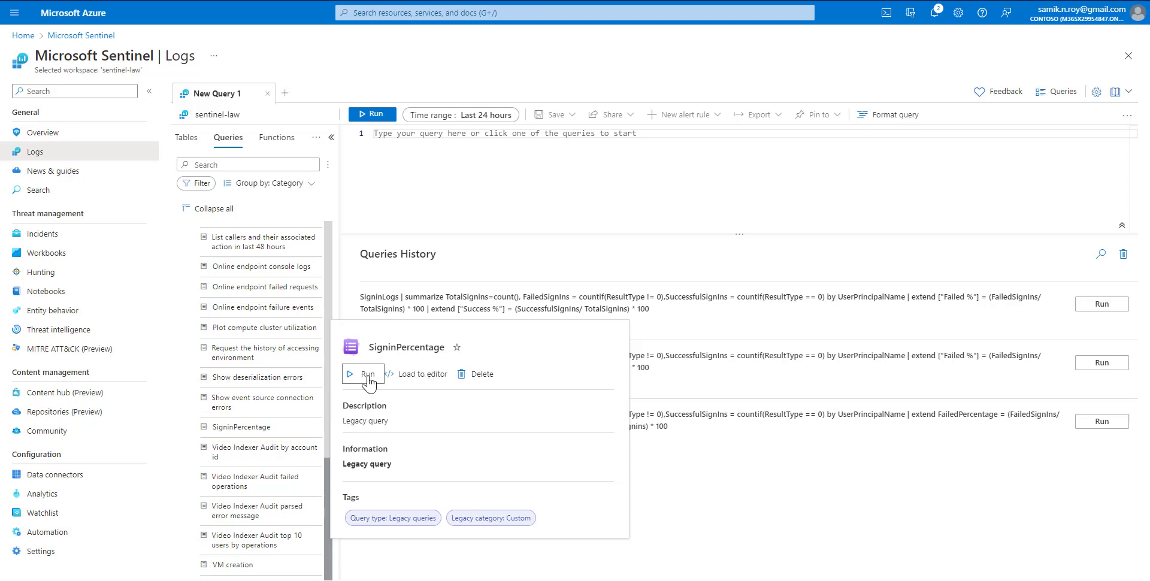
click(367, 375)
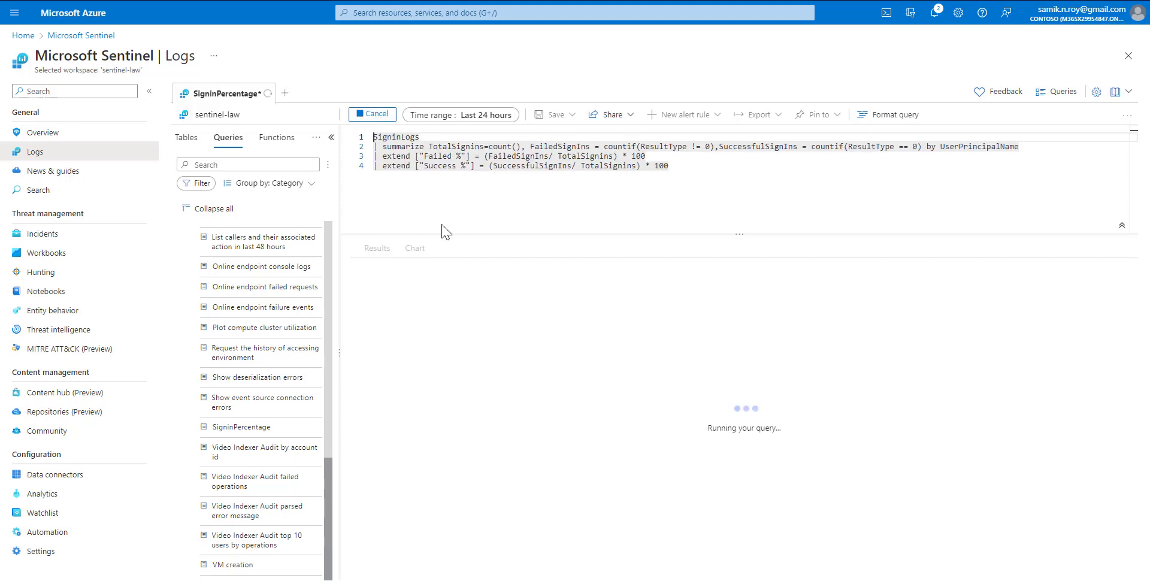